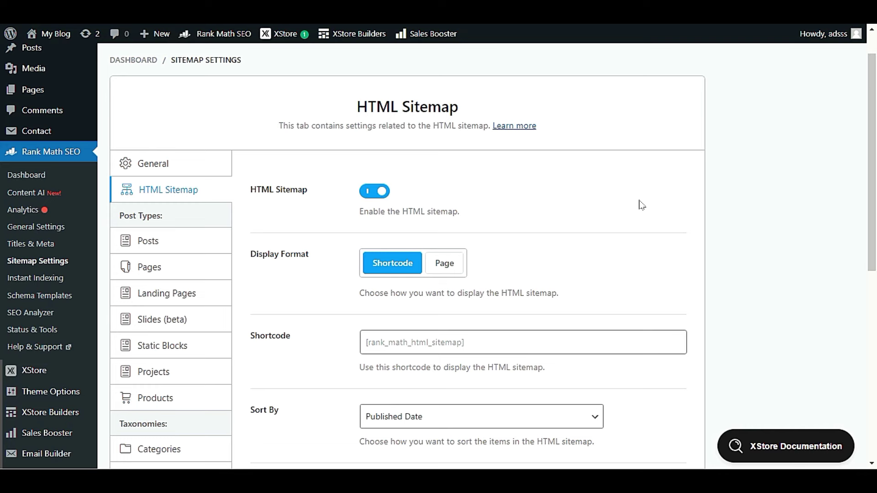
scroll(642, 205, up, 1)
scroll(642, 205, down, 2)
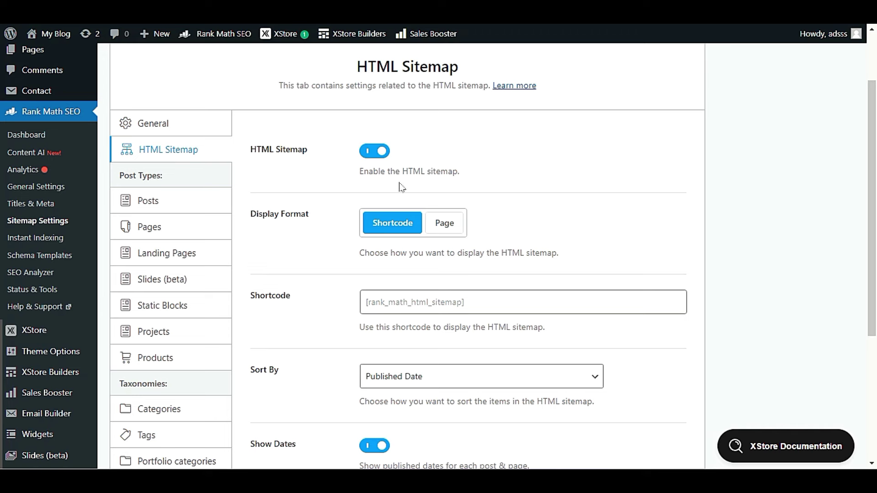
- Open the Rank Math SEO dashboard and check in its module list whether the Sitemap module is enabled
click(36, 135)
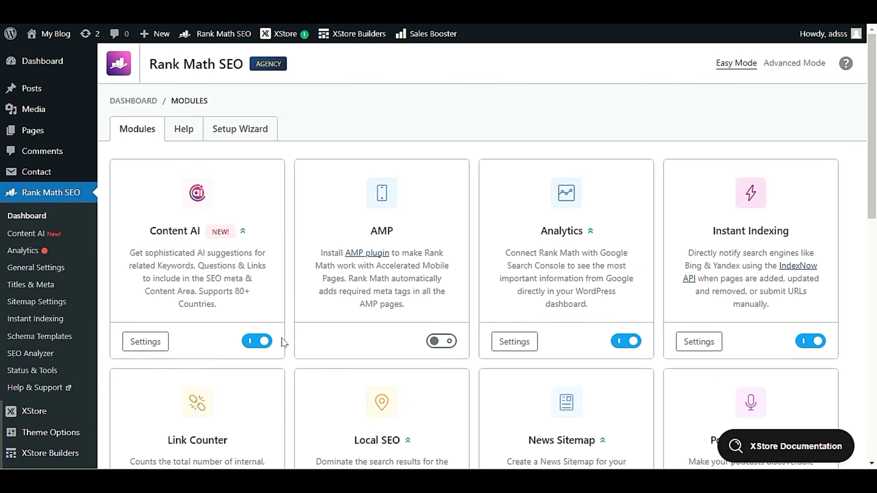
scroll(288, 345, down, 12)
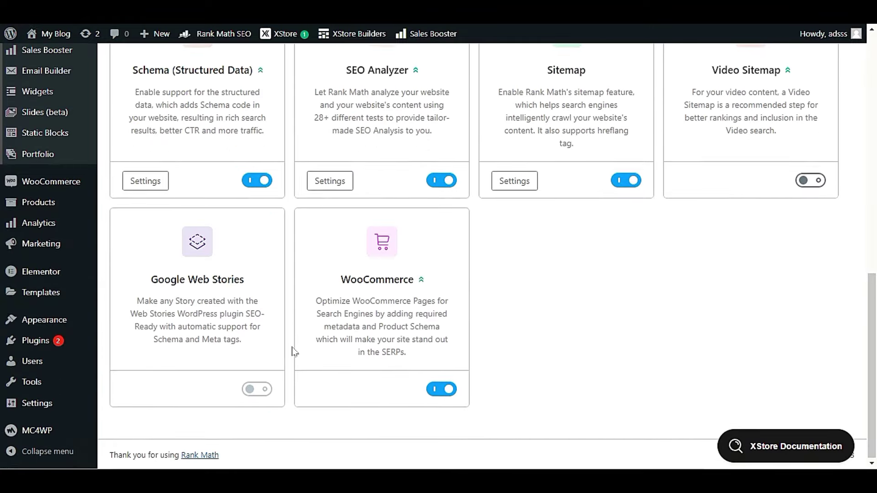
scroll(293, 352, up, 5)
scroll(294, 353, down, 3)
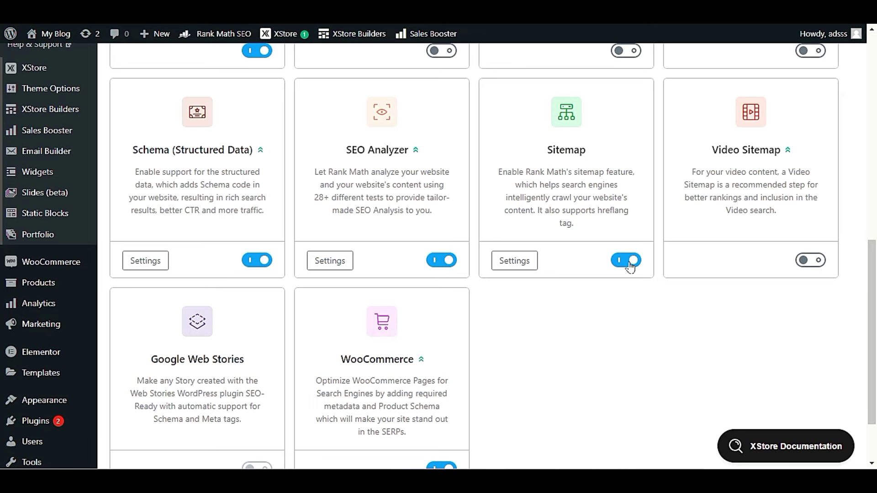
scroll(630, 262, up, 7)
scroll(613, 252, down, 2)
scroll(613, 252, down, 1)
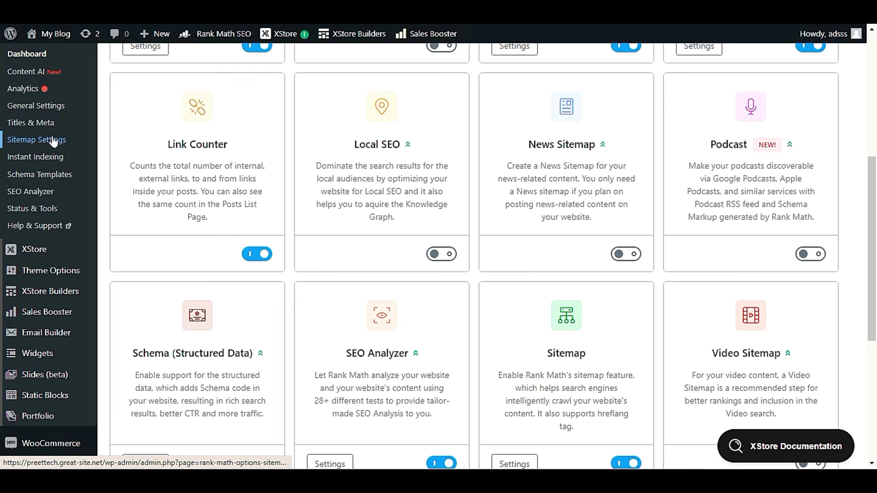
scroll(211, 186, up, 2)
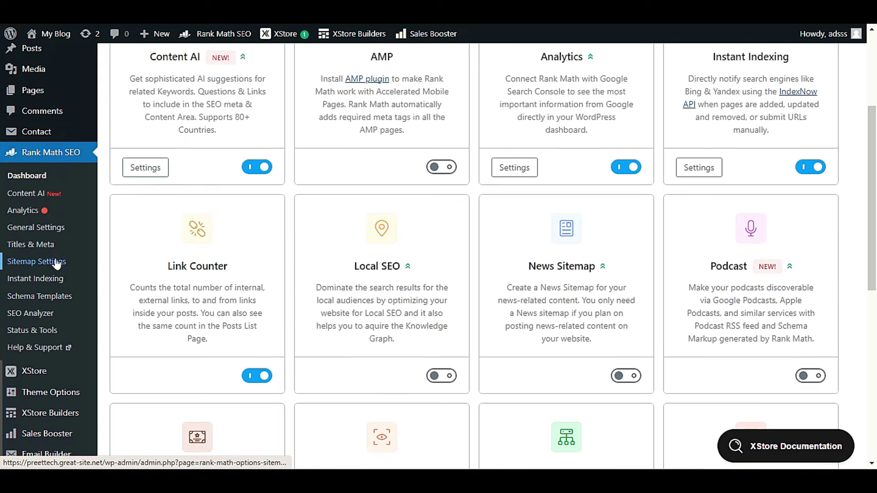
- Go to the HTML Sitemap section of Rank Math's sitemap settings and have the HTML sitemap enabled
click(55, 262)
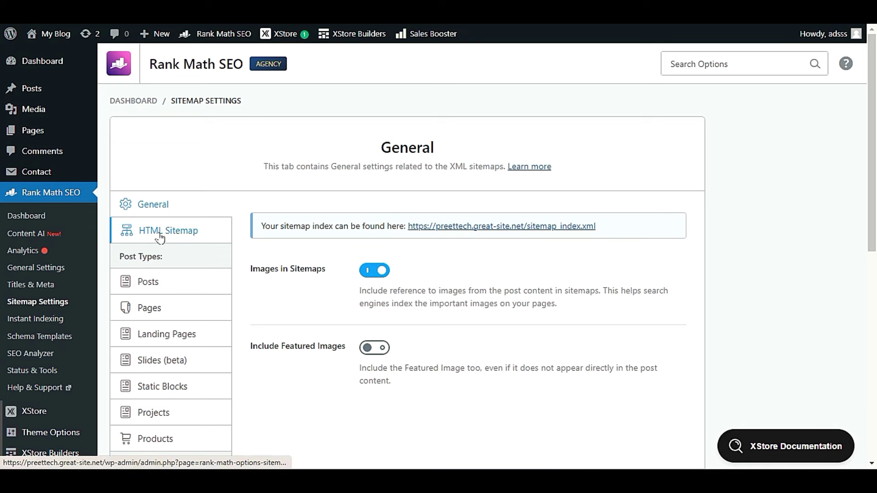
click(176, 235)
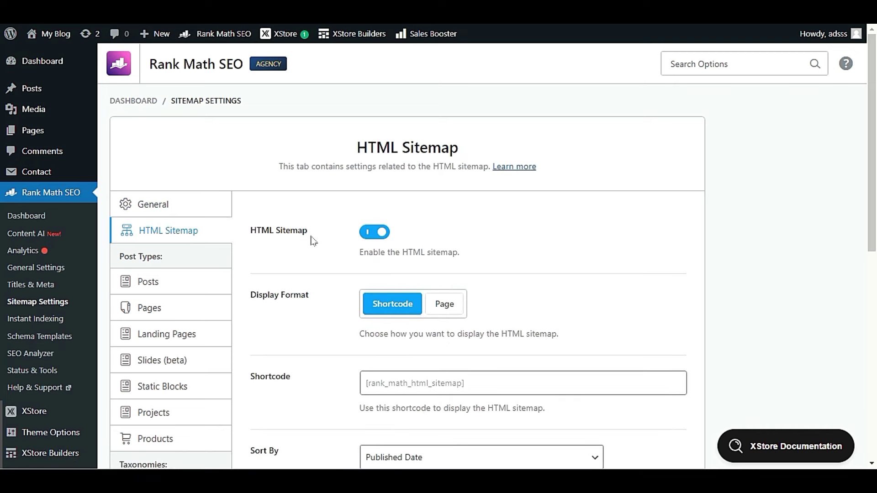
scroll(371, 231, down, 1)
click(374, 192)
click(374, 192)
click(374, 192)
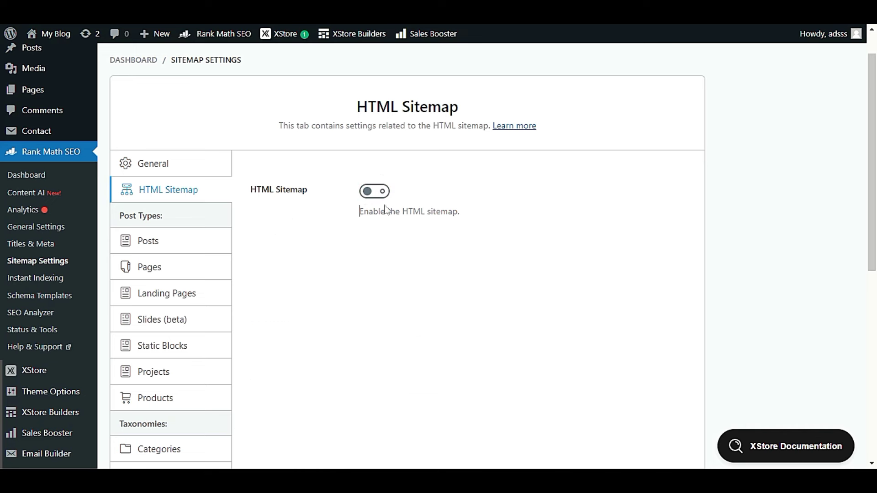
click(377, 192)
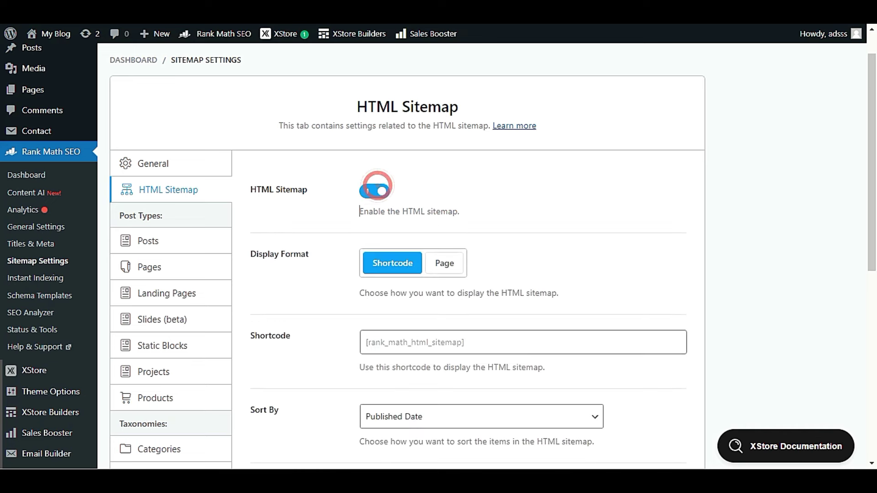
- Look at the HTML sitemap shortcode and try the Page display format with its page selector
scroll(329, 213, down, 2)
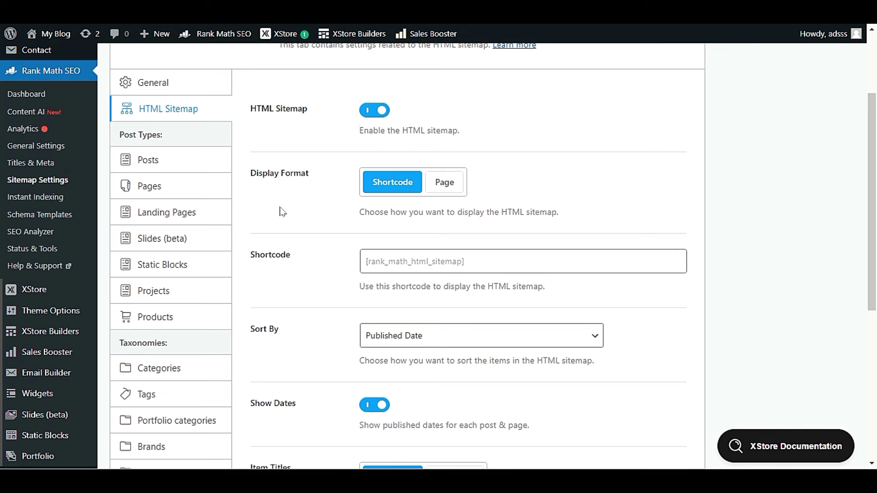
double_click(422, 264)
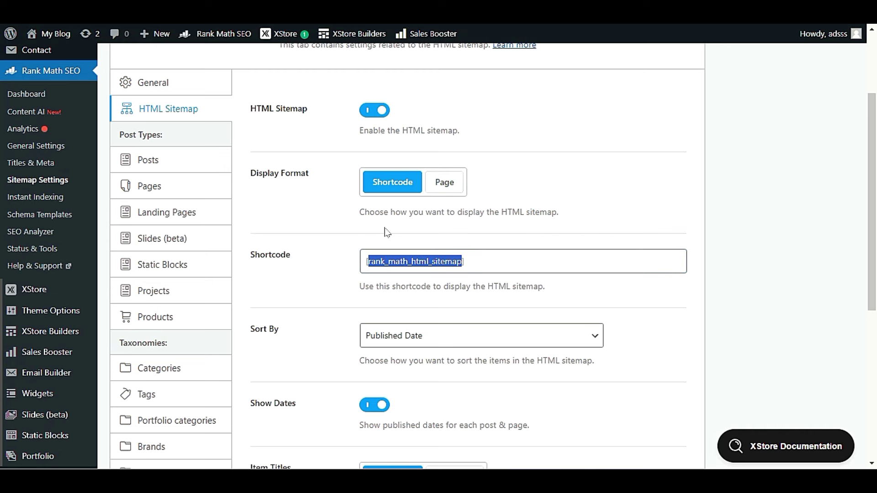
click(445, 182)
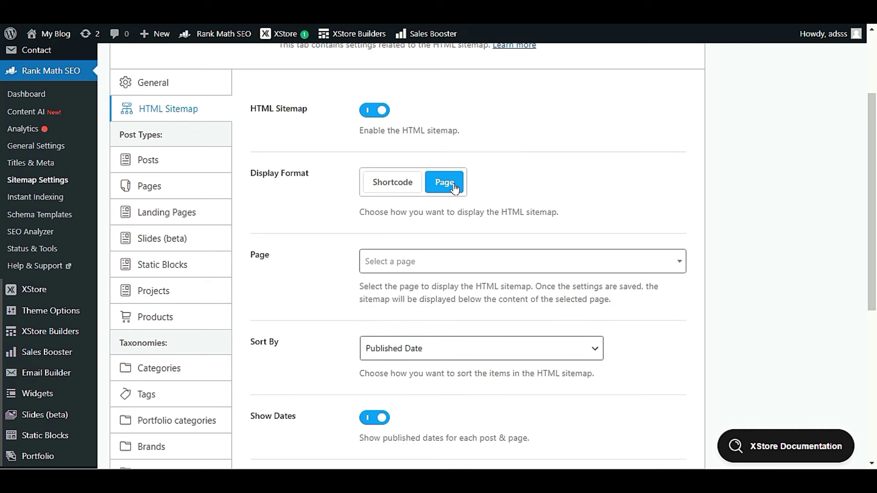
click(406, 262)
click(414, 263)
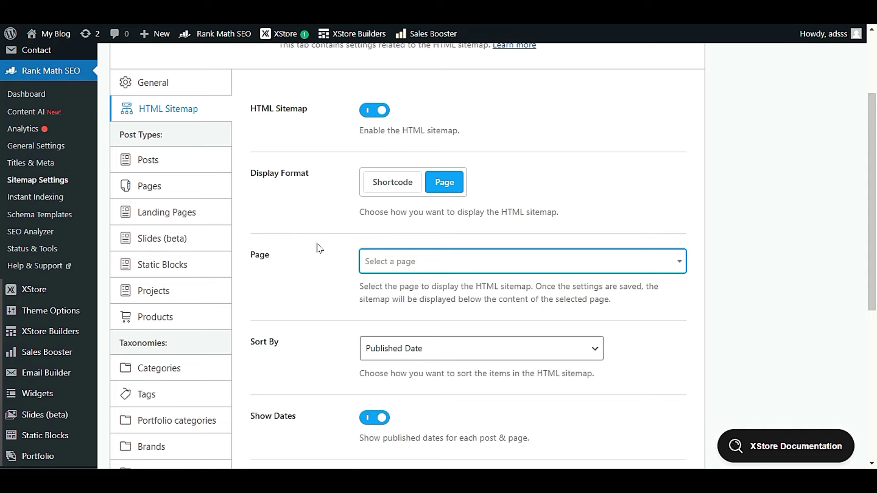
scroll(315, 242, down, 1)
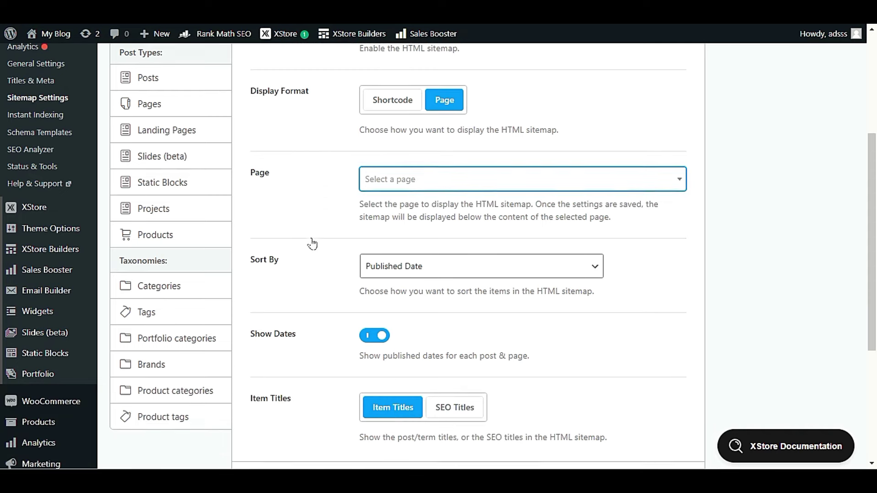
scroll(314, 242, up, 2)
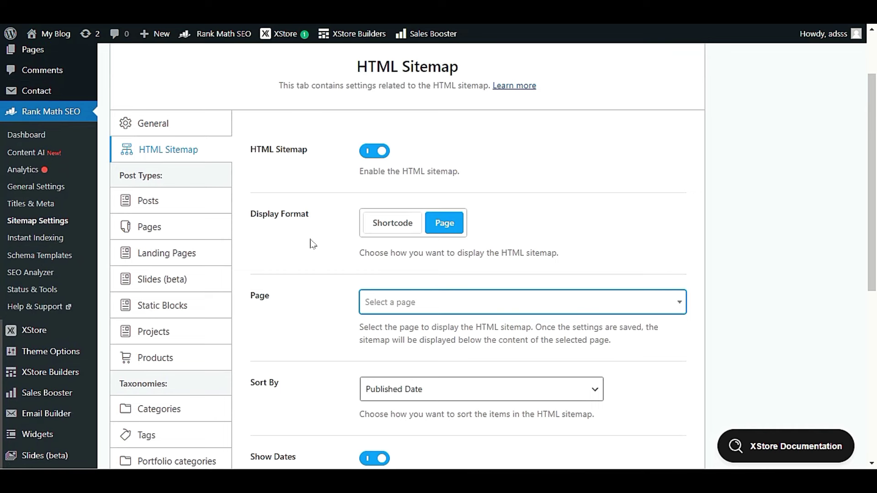
scroll(313, 245, up, 2)
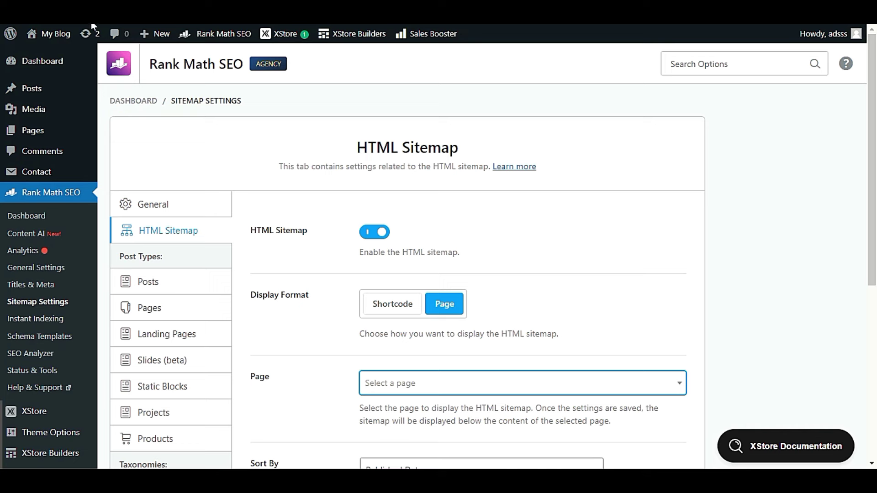
- Leave the sitemap settings unsaved, and create and publish a new page titled "HTML Sitemap"
mouse_move(30, 134)
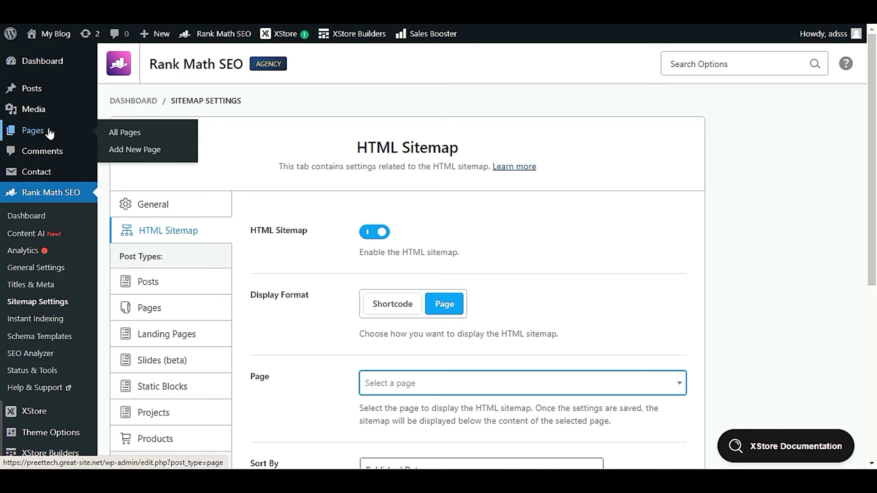
click(148, 153)
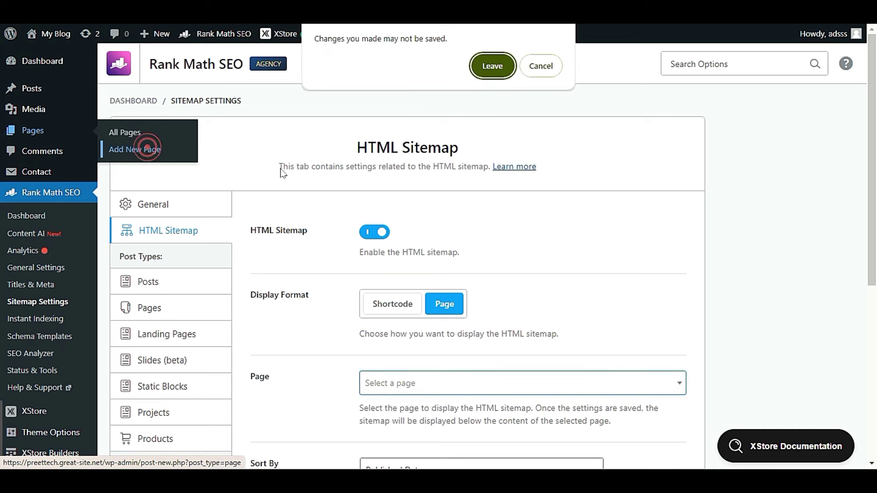
click(501, 65)
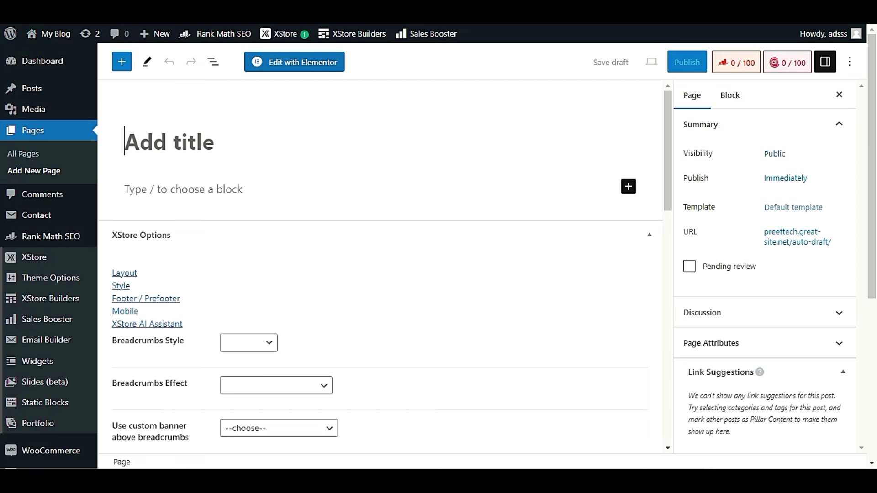
text(HTM)
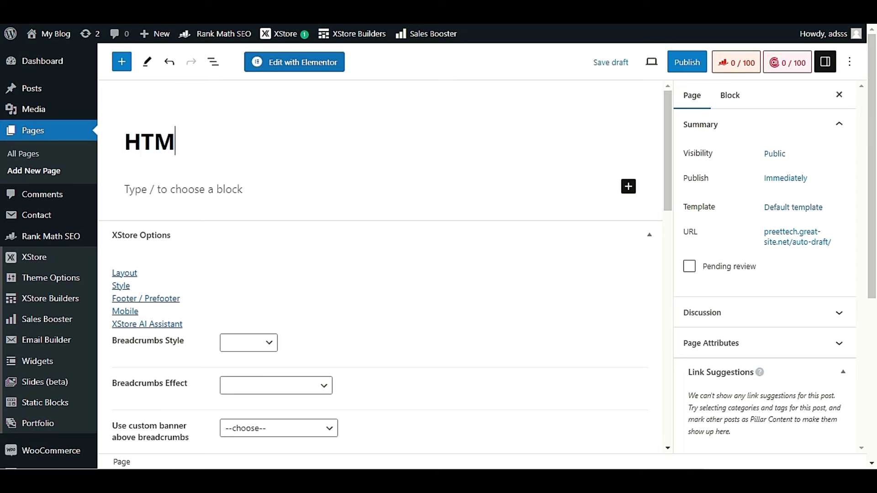
text(L Sitemap)
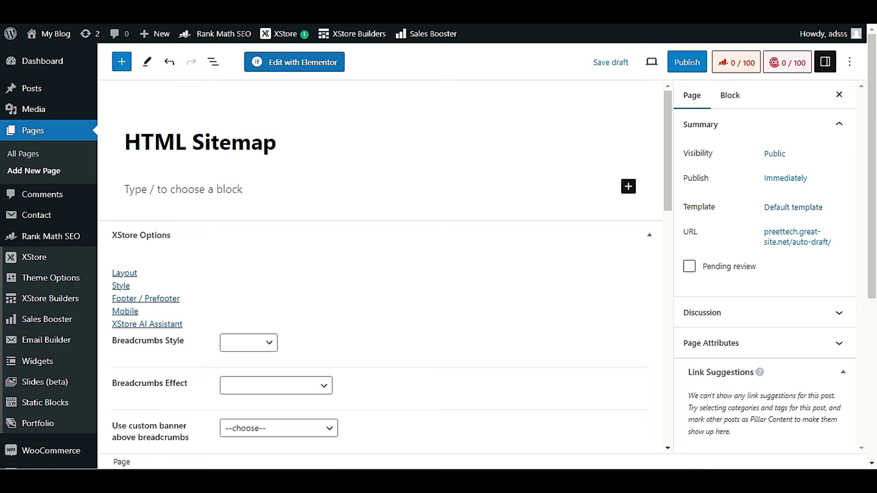
click(697, 66)
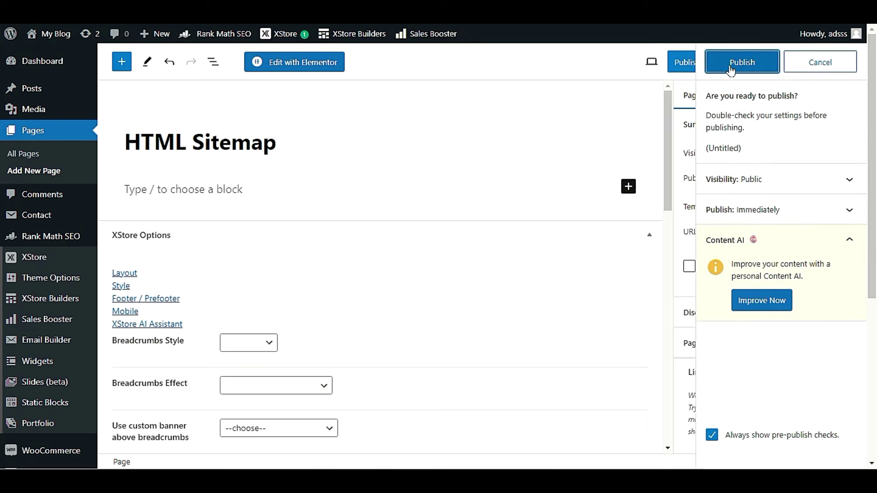
click(755, 68)
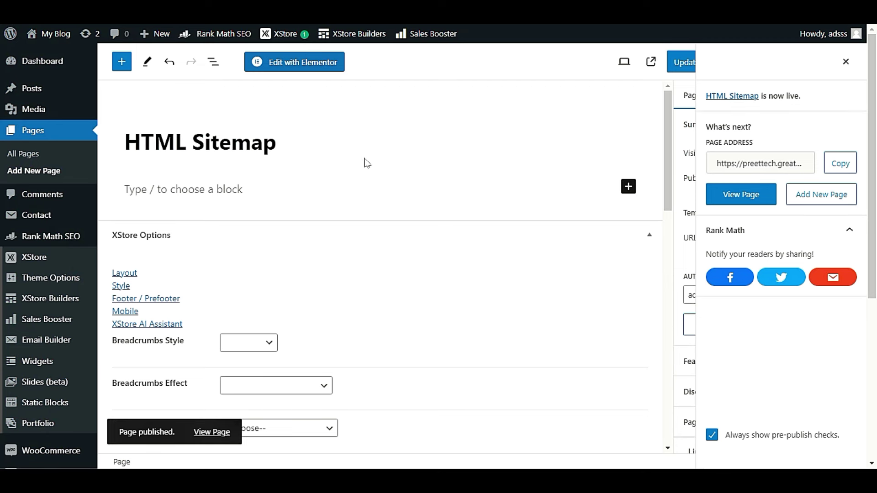
drag(802, 90, 705, 97)
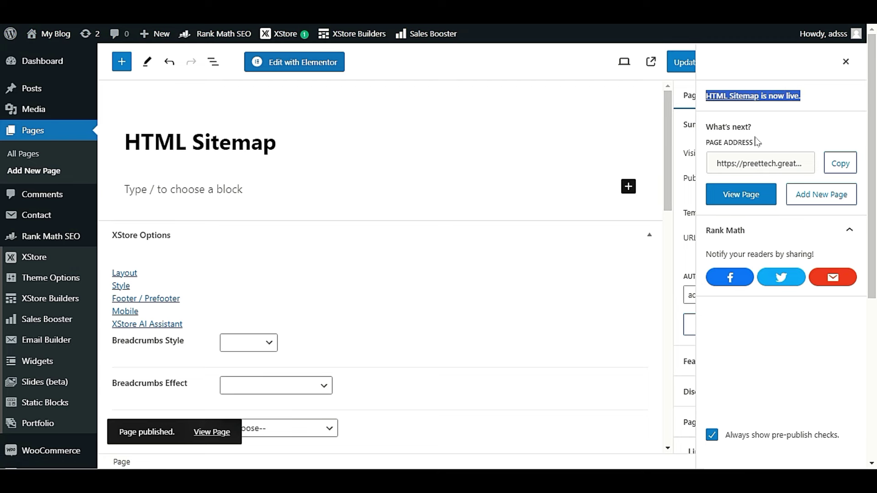
- Return to Rank Math's HTML Sitemap settings and set the display format to Page
mouse_move(48, 242)
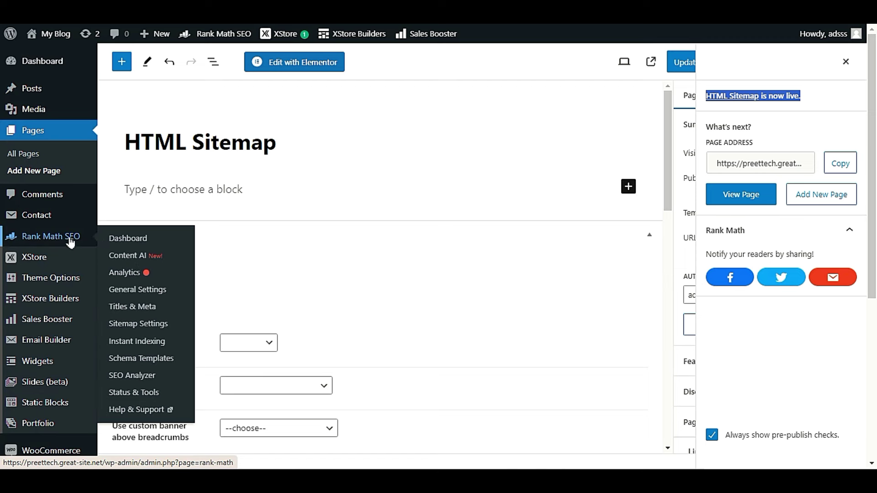
click(143, 323)
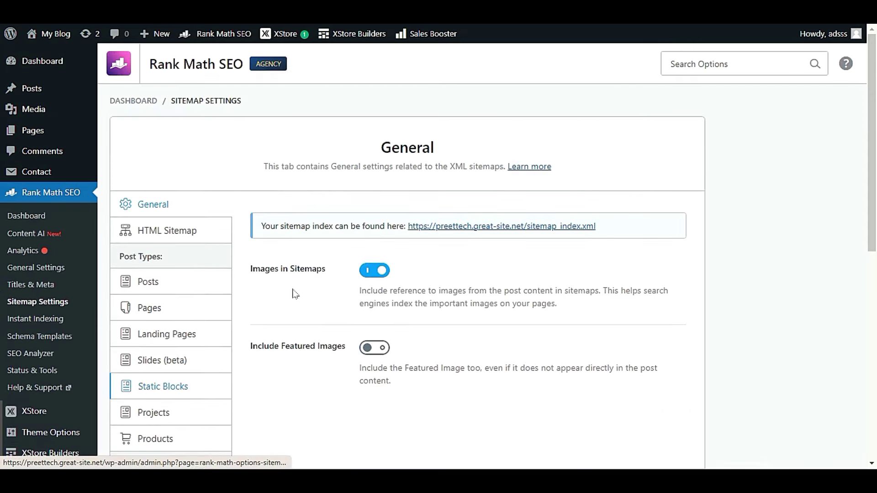
click(210, 233)
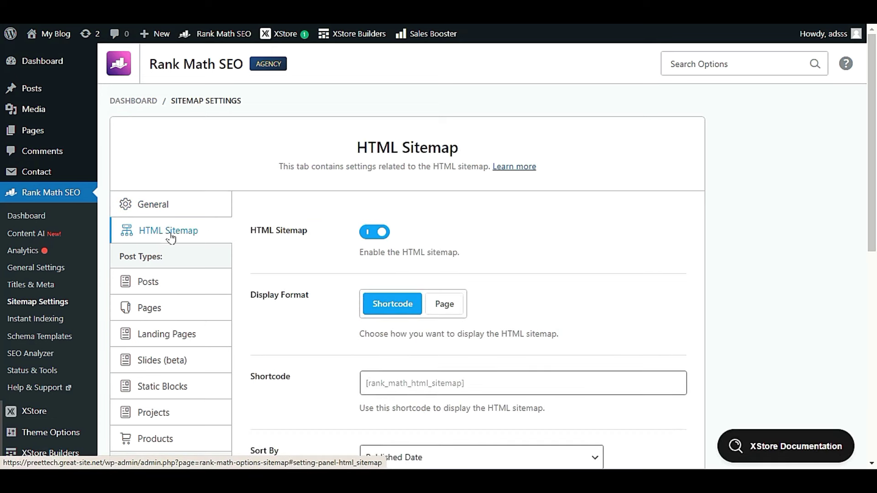
scroll(599, 264, down, 2)
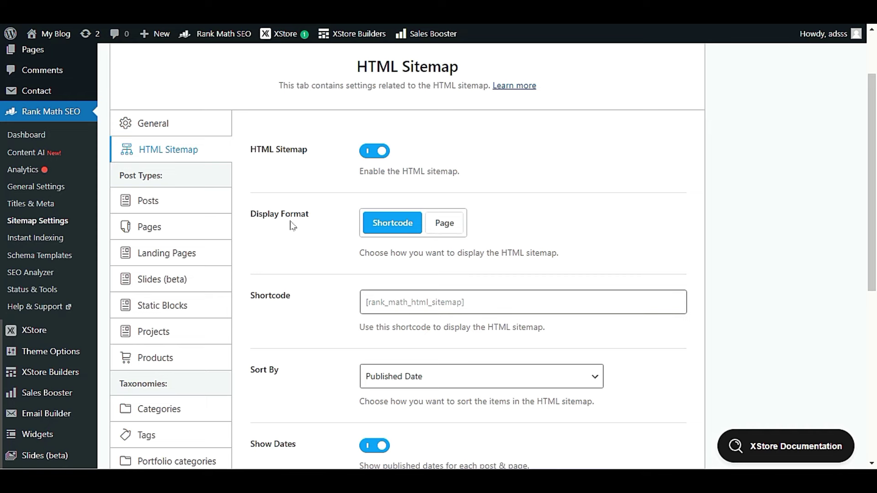
click(448, 223)
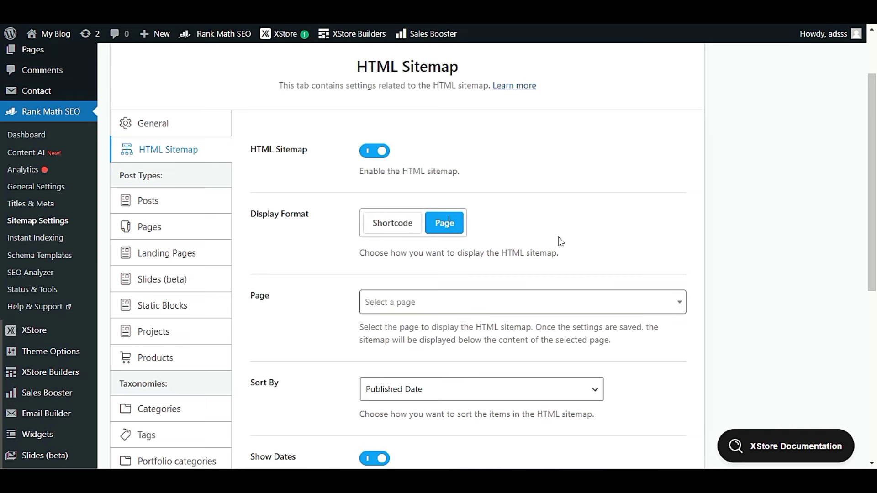
- Search for "html" in the page selector and choose the HTML Sitemap page to display the sitemap
scroll(562, 239, down, 2)
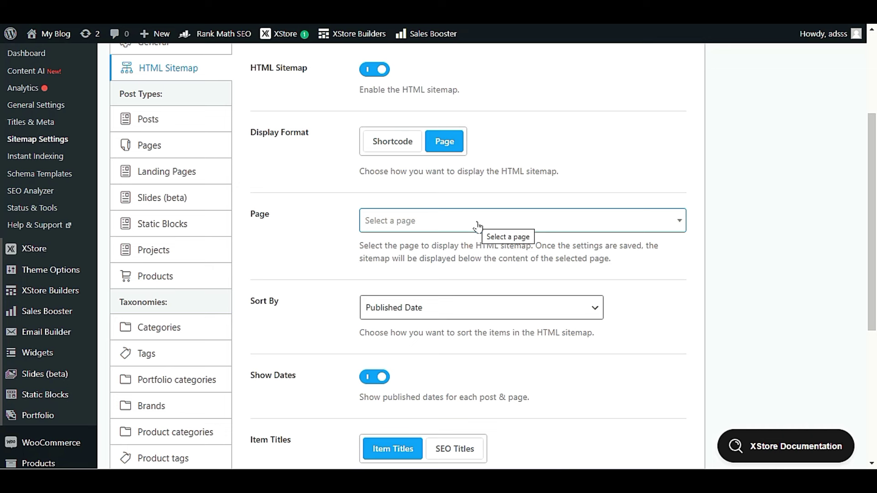
click(478, 223)
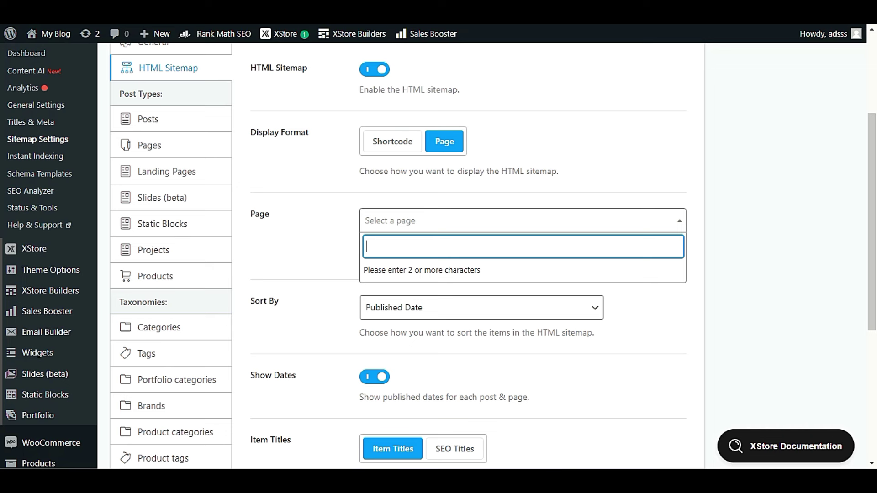
text(html)
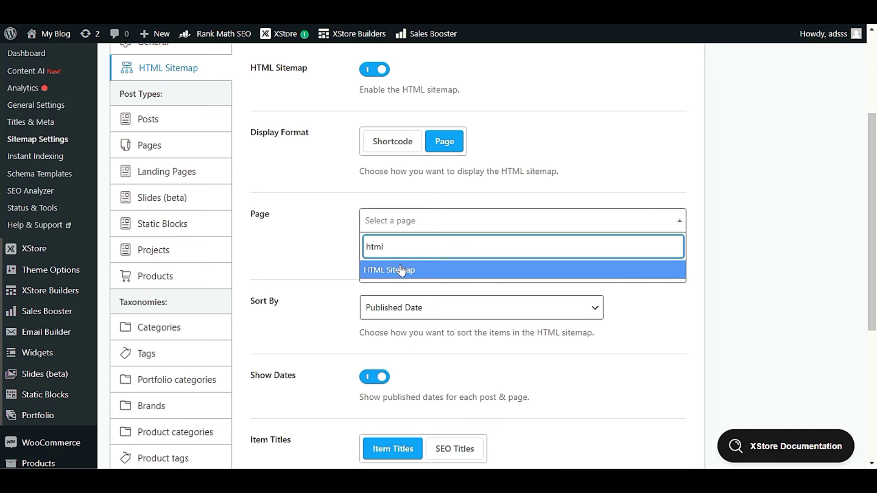
click(434, 270)
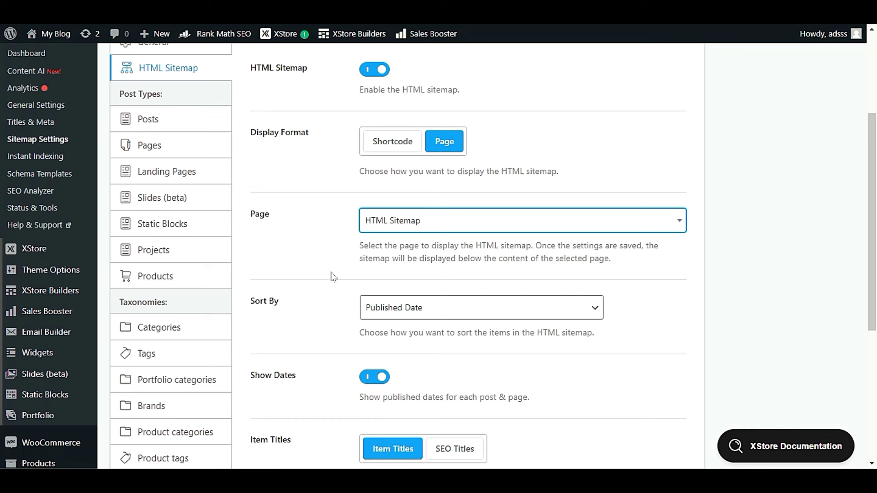
scroll(333, 277, down, 2)
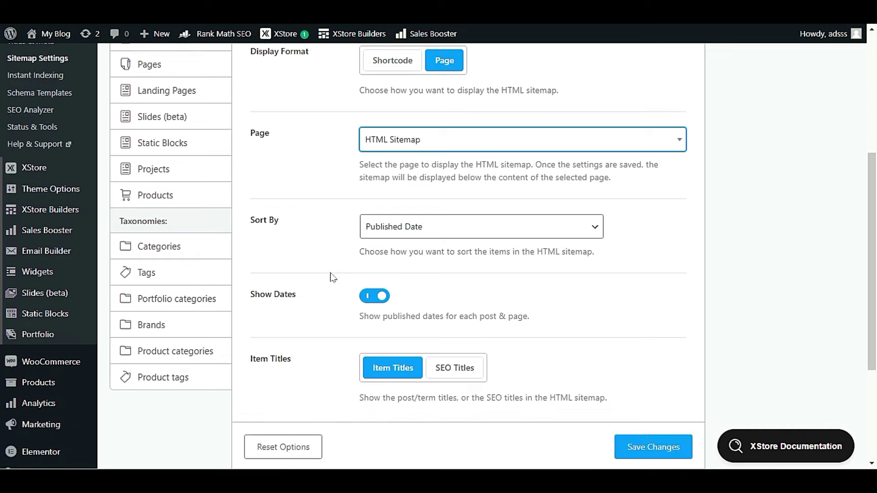
- Set the HTML sitemap to sort by Published Date and show Item Titles, and save the settings
click(408, 228)
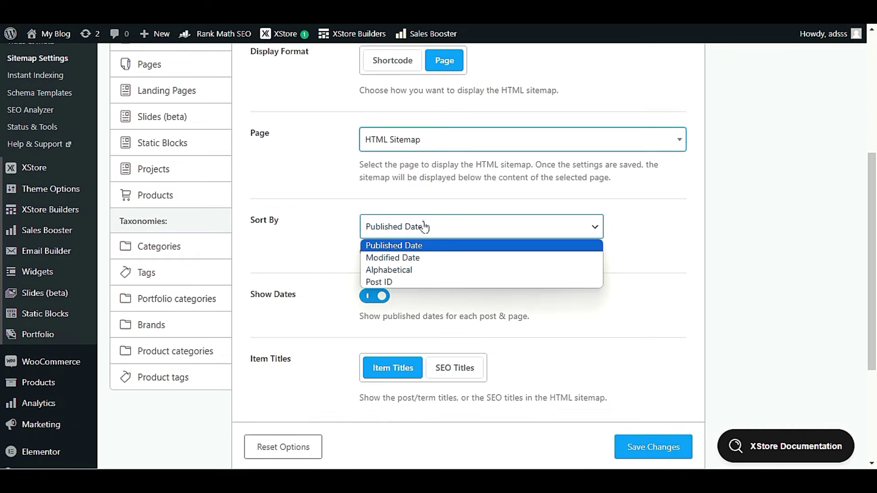
click(447, 246)
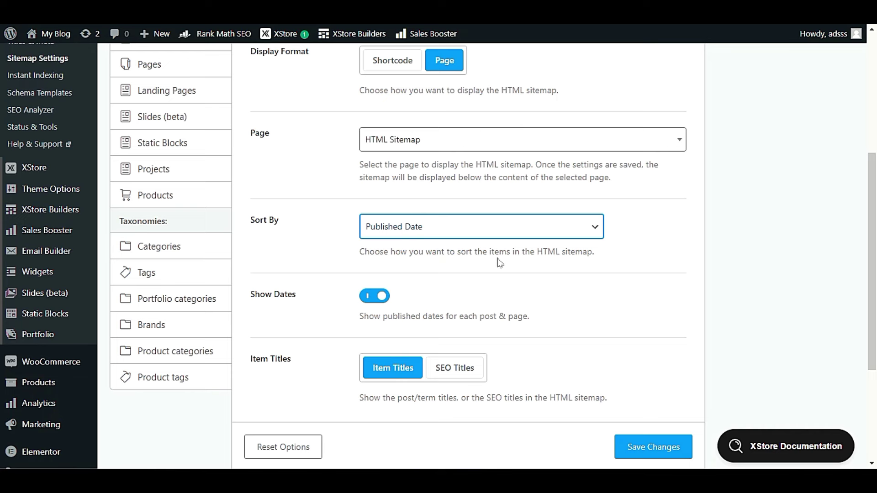
scroll(304, 268, down, 2)
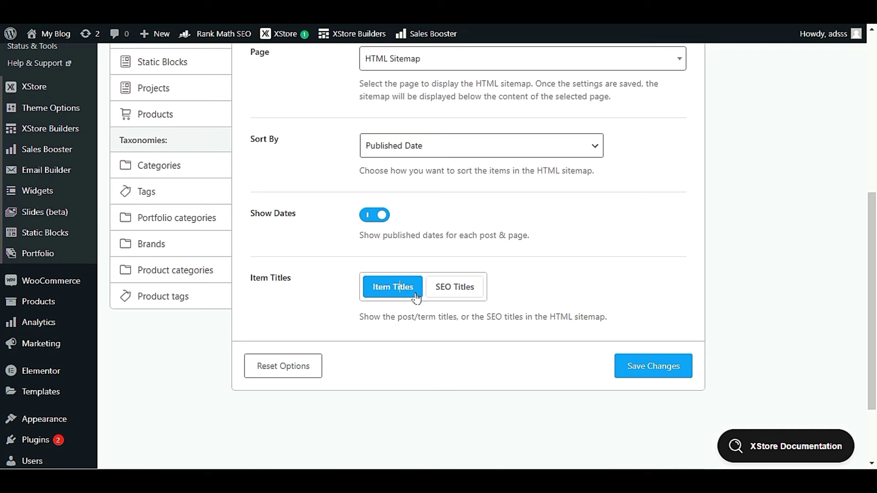
click(435, 293)
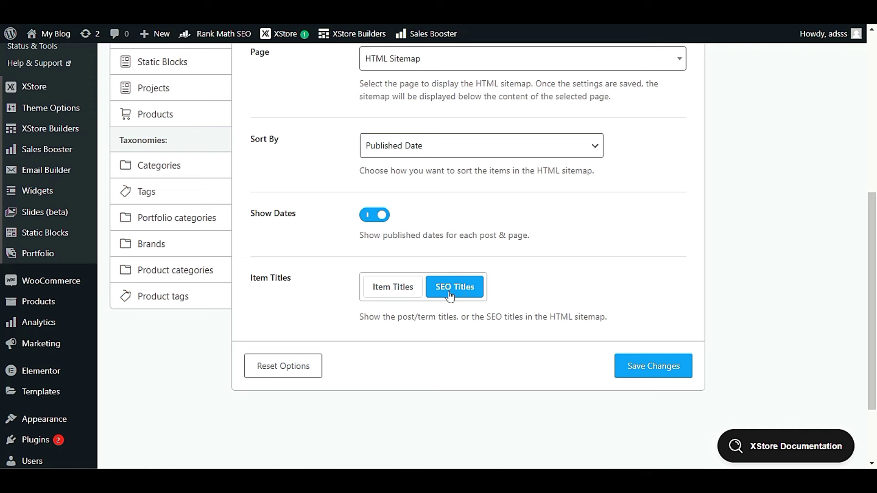
click(394, 287)
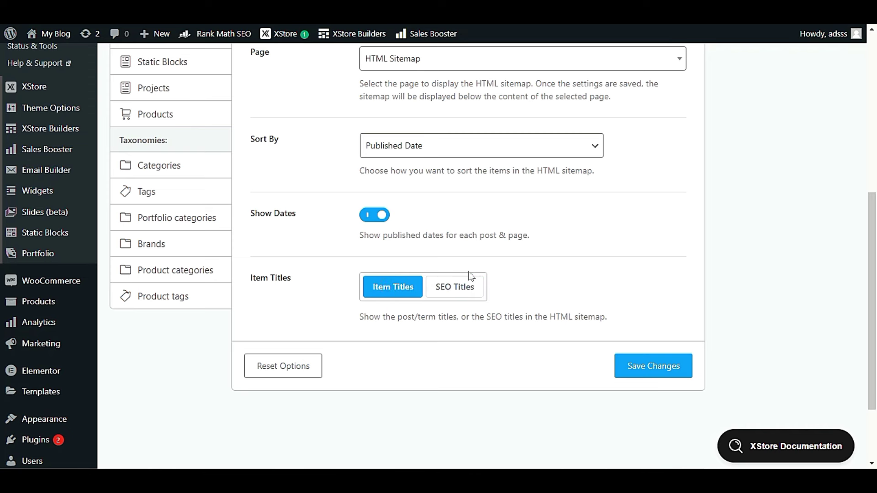
click(654, 371)
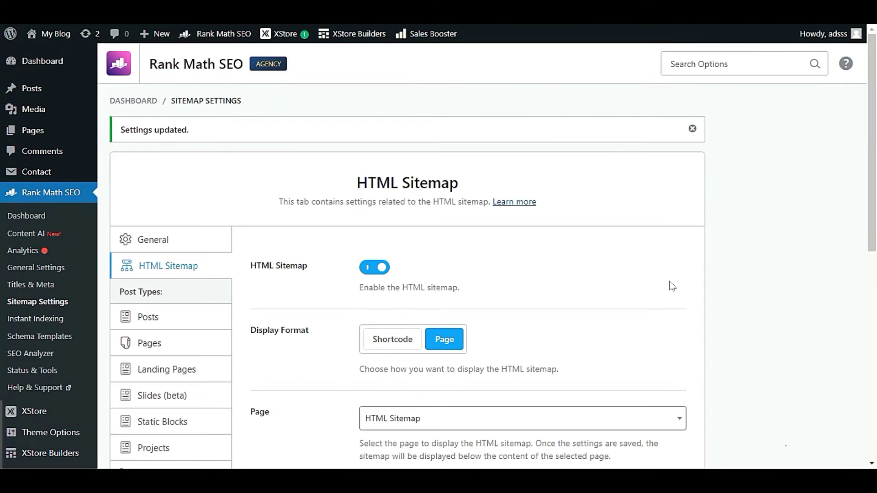
- Open the published HTML Sitemap page from the selected-page link in the saved sitemap settings
scroll(671, 286, down, 3)
scroll(671, 286, down, 2)
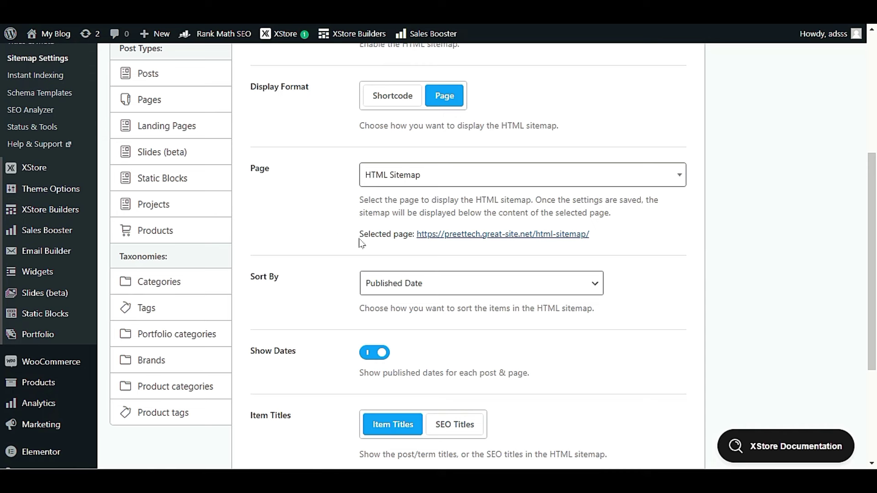
drag(359, 237, 417, 237)
click(646, 230)
click(635, 238)
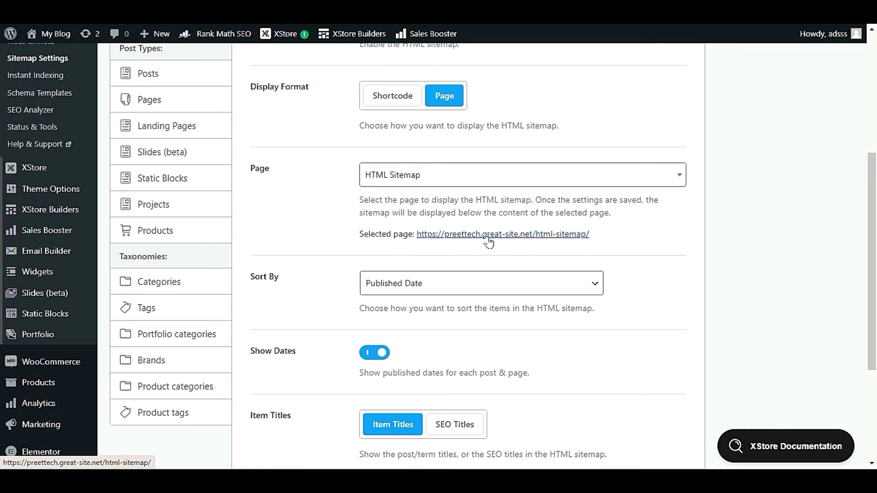
click(538, 236)
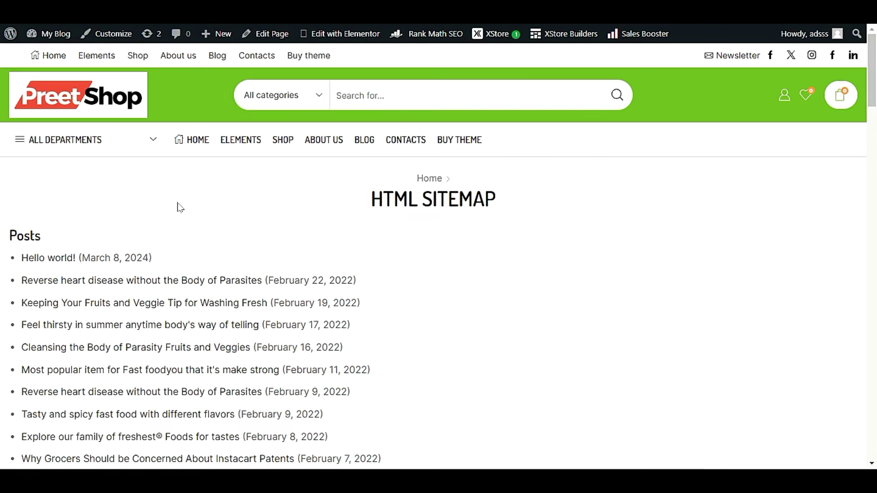
- Look through the HTML Sitemap page's lists of posts, pages, products and categories with their published dates
scroll(272, 200, down, 2)
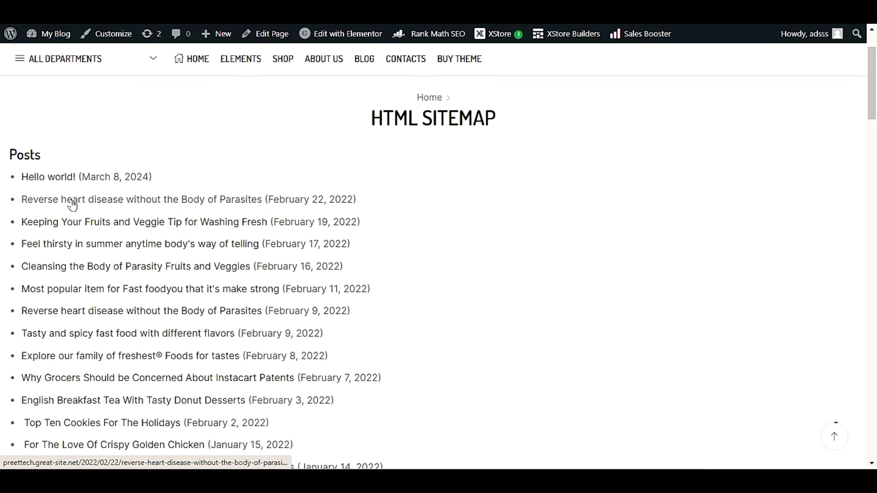
click(370, 197)
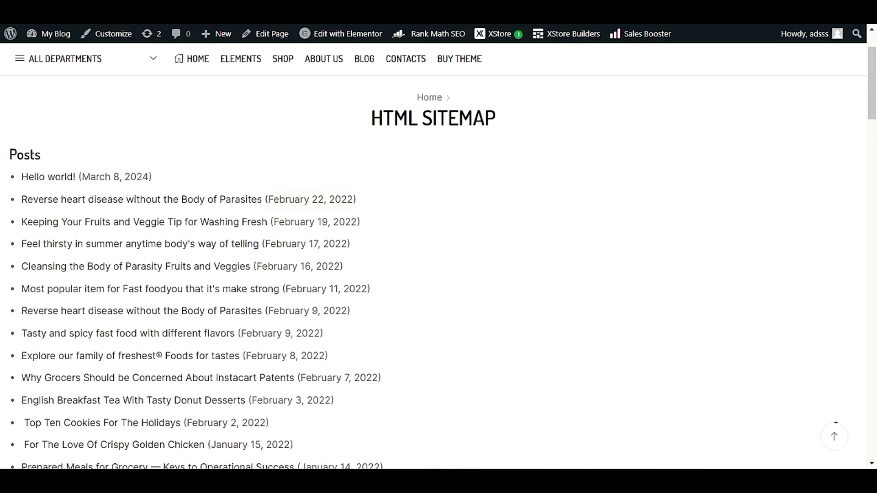
scroll(347, 242, down, 3)
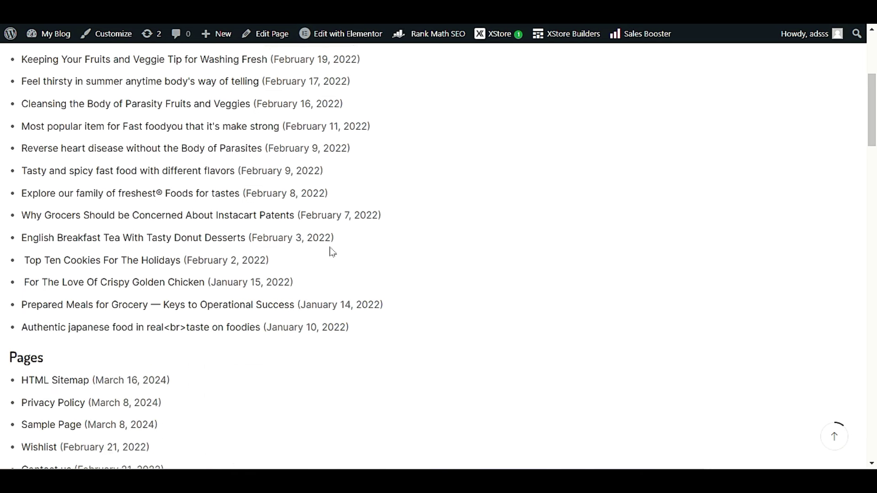
scroll(331, 253, down, 2)
scroll(331, 254, up, 1)
scroll(330, 250, down, 2)
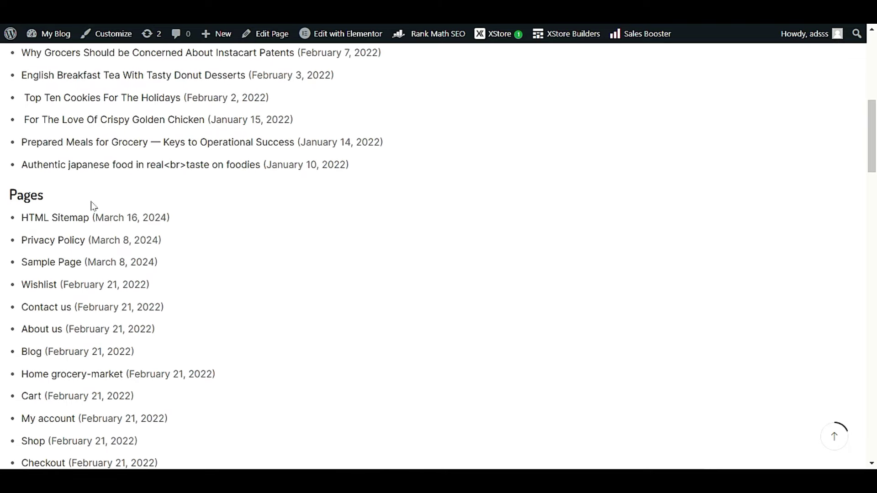
scroll(110, 205, down, 5)
scroll(147, 200, down, 10)
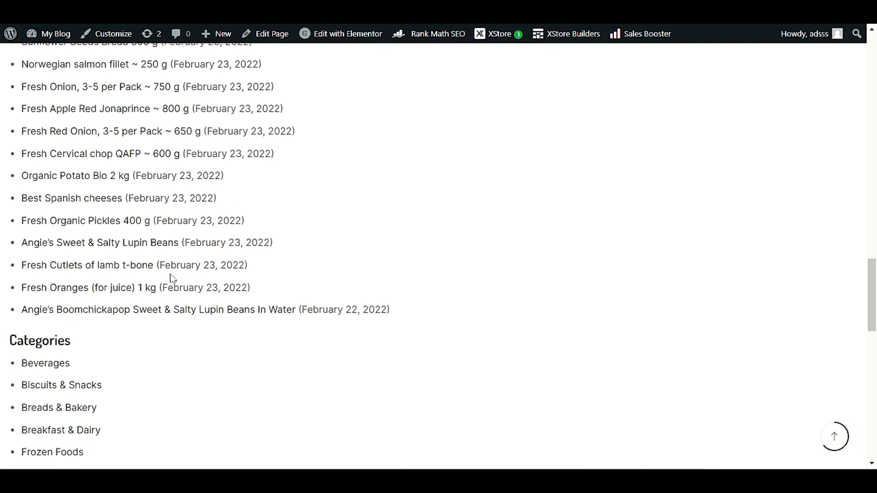
scroll(172, 277, down, 3)
scroll(169, 284, down, 4)
scroll(169, 283, up, 5)
scroll(170, 293, up, 18)
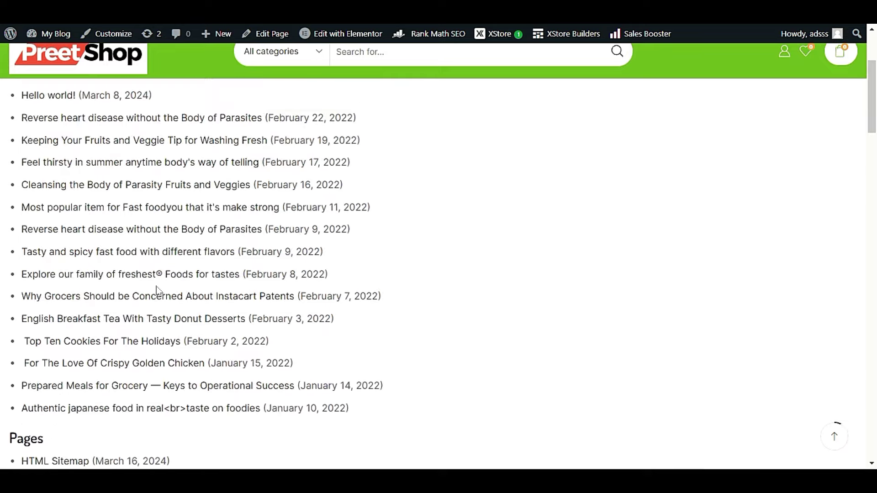
scroll(156, 292, up, 3)
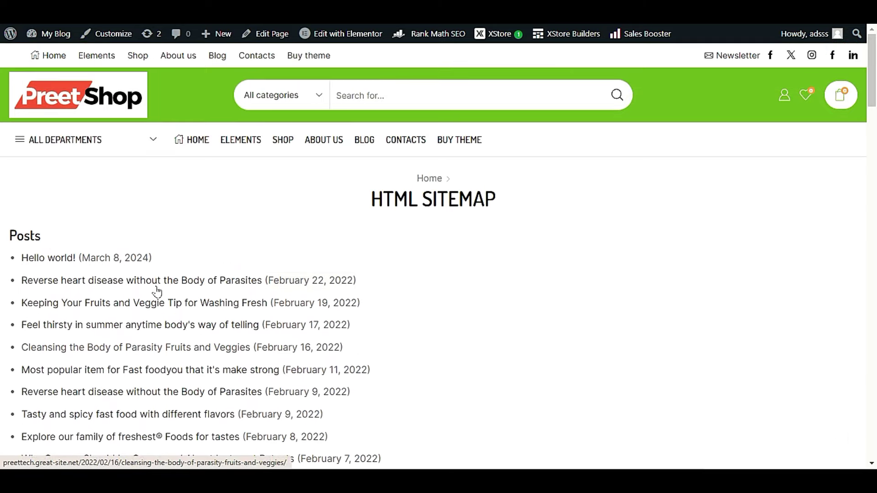
- Examine the Pages and Static Blocks sections of the HTML Sitemap page for content that should be excluded
scroll(157, 292, down, 8)
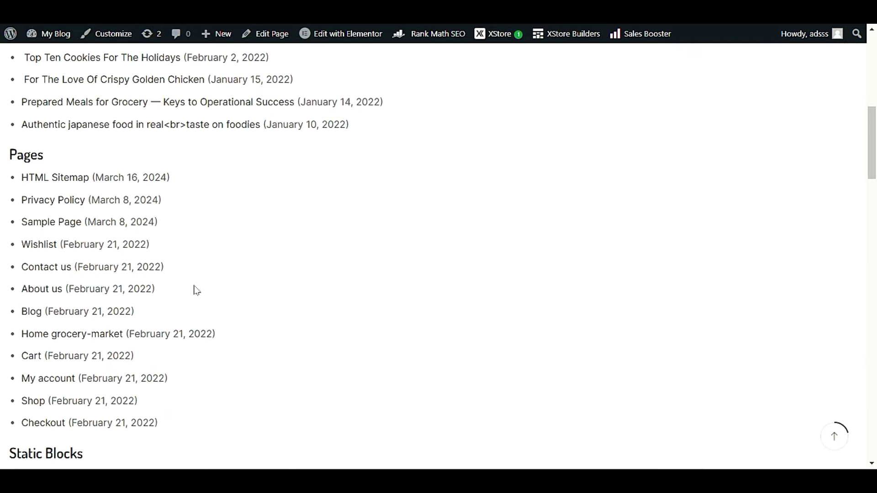
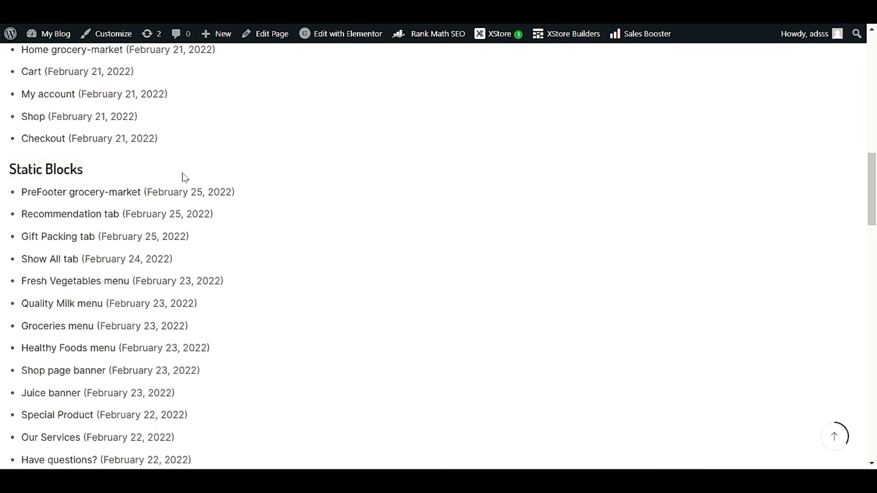
scroll(185, 178, down, 3)
scroll(335, 352, down, 4)
scroll(338, 353, up, 6)
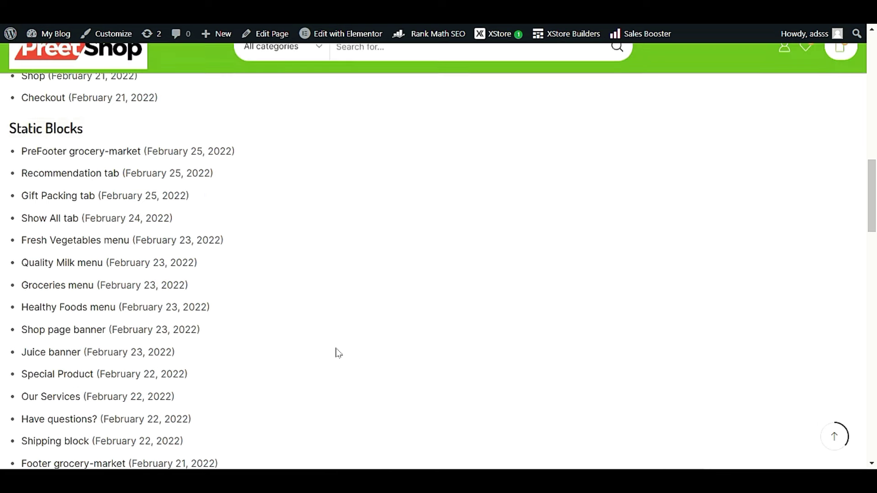
scroll(337, 353, up, 3)
scroll(334, 354, down, 10)
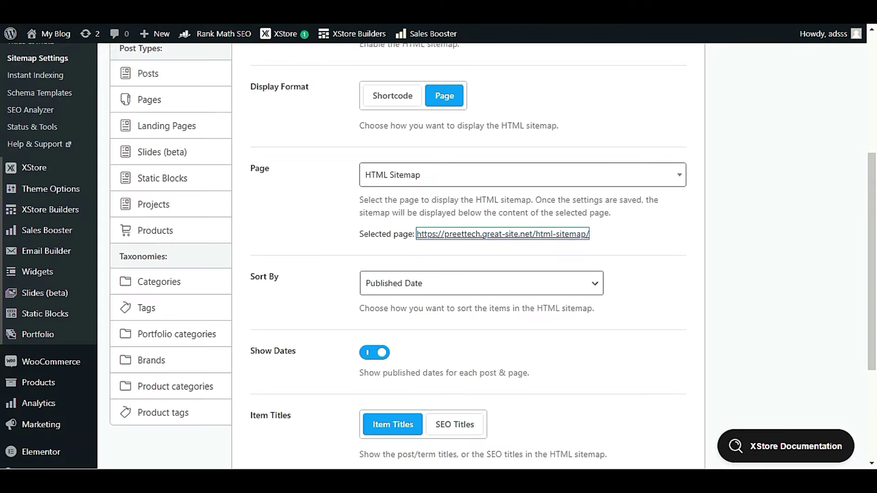
- Return to Rank Math's sitemap settings and check the HTML sitemap inclusion option for Posts and Pages, keeping both included
scroll(359, 301, up, 5)
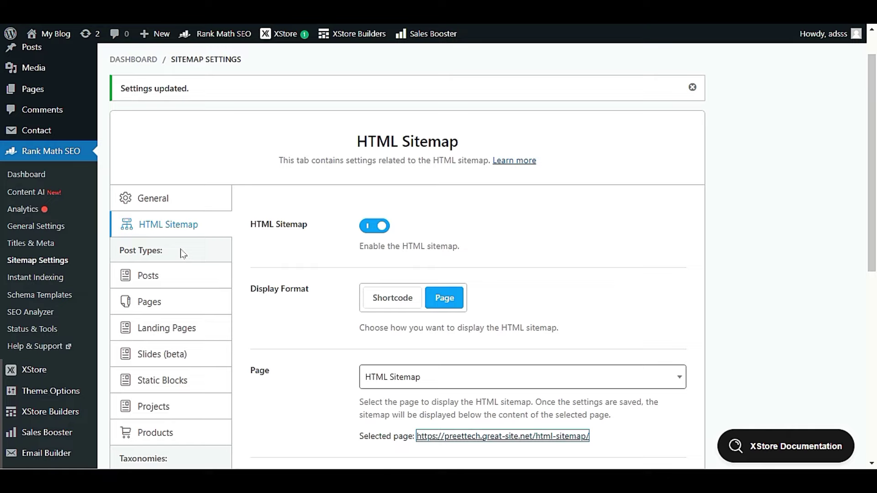
scroll(179, 251, down, 3)
click(177, 156)
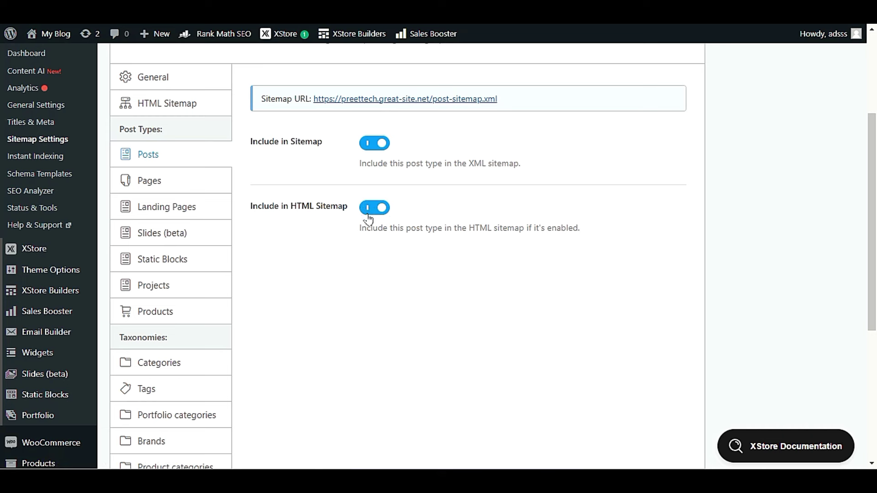
click(172, 192)
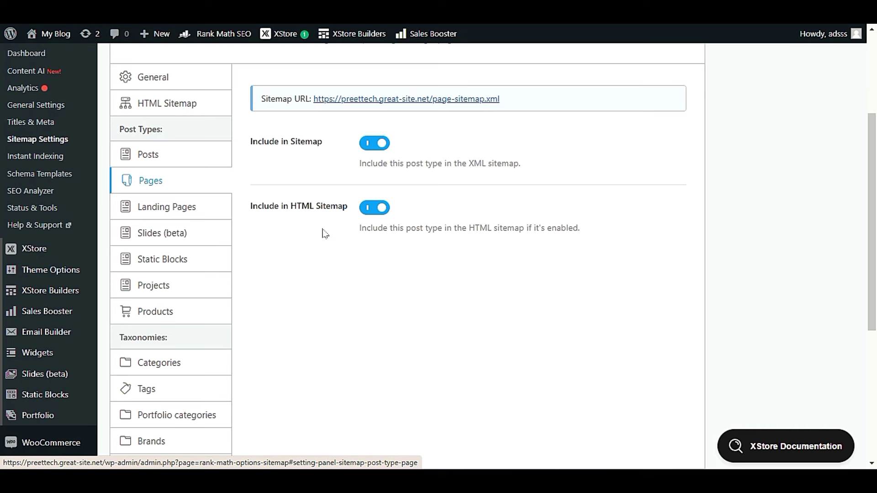
click(366, 208)
click(373, 208)
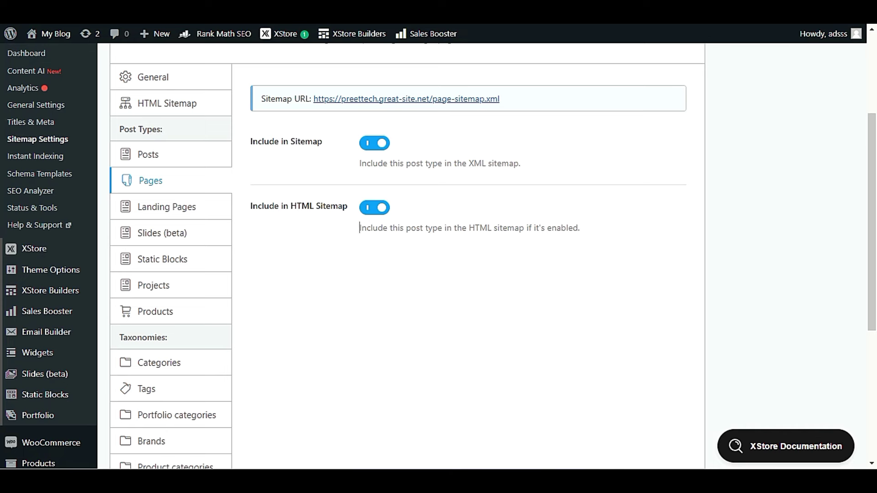
- Exclude the Landing Pages, Slides (beta), Static Blocks and Projects post types from the HTML sitemap
click(181, 209)
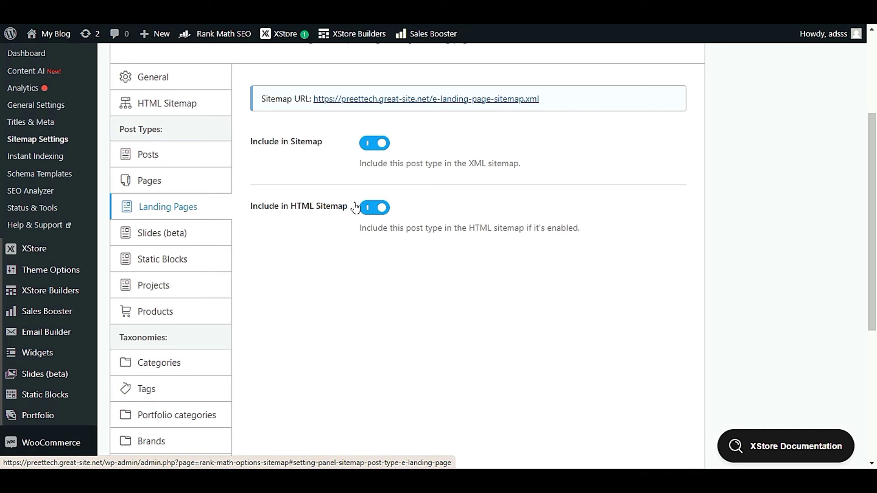
click(373, 208)
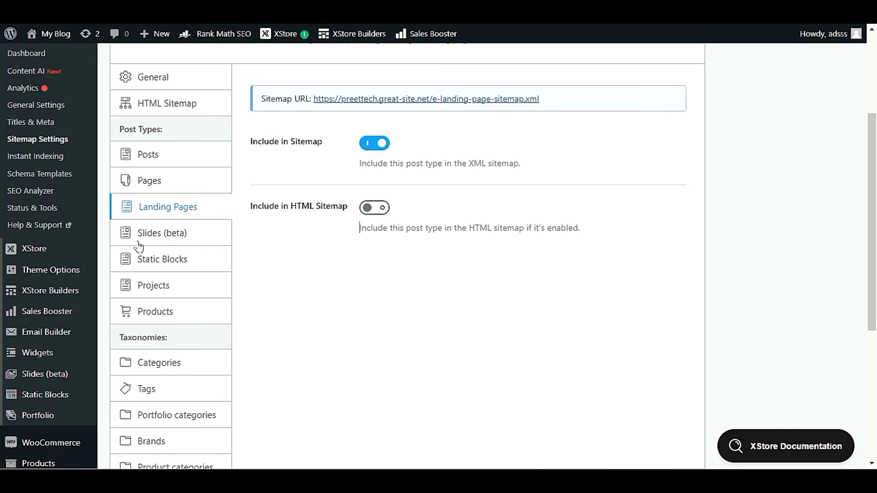
click(156, 235)
click(374, 209)
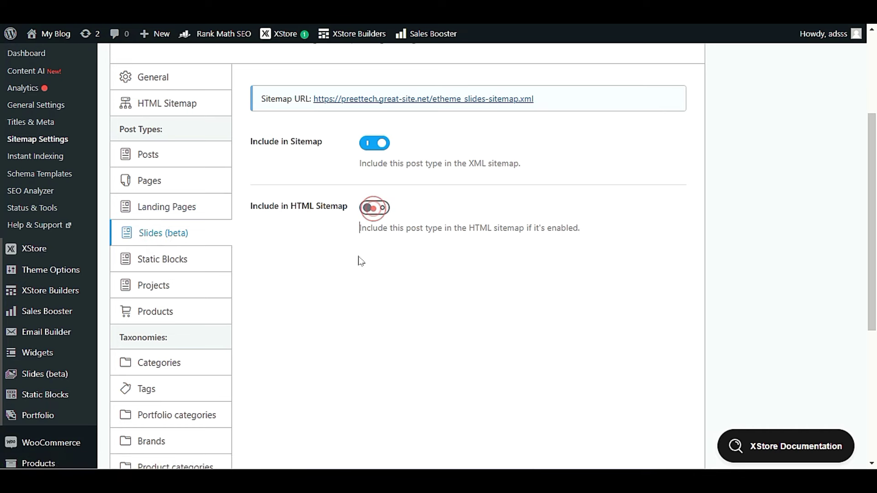
click(151, 261)
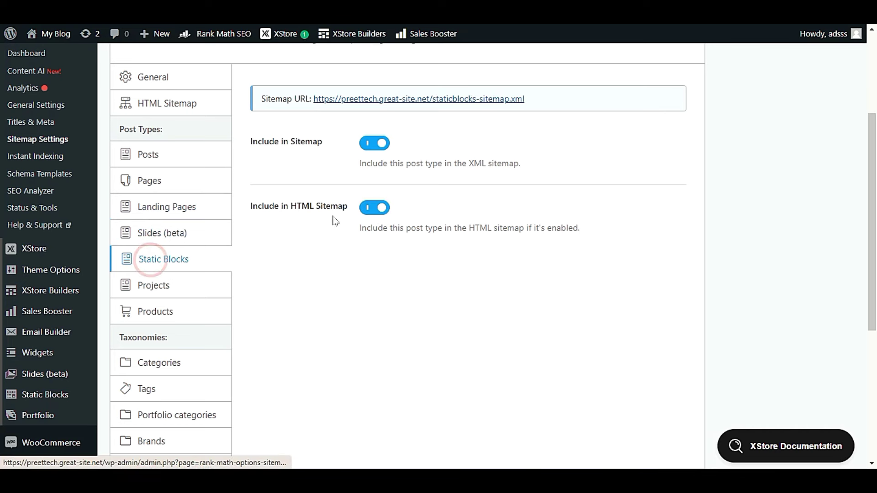
click(374, 208)
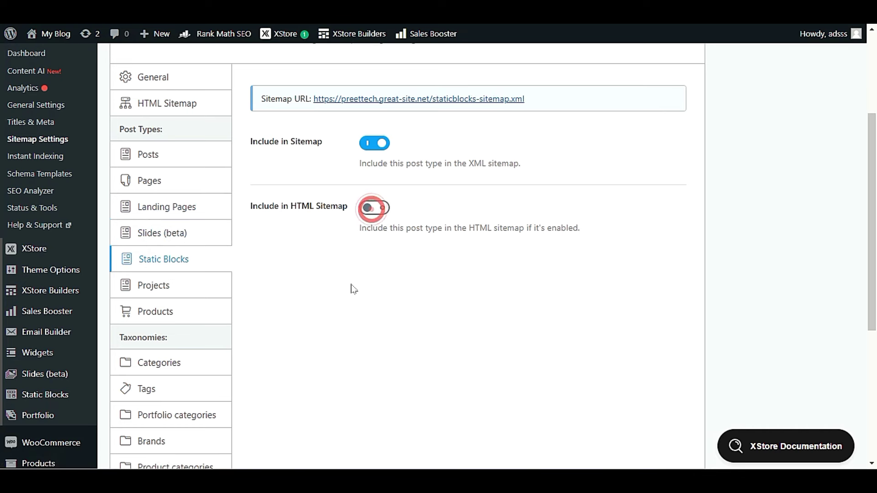
click(168, 286)
click(374, 208)
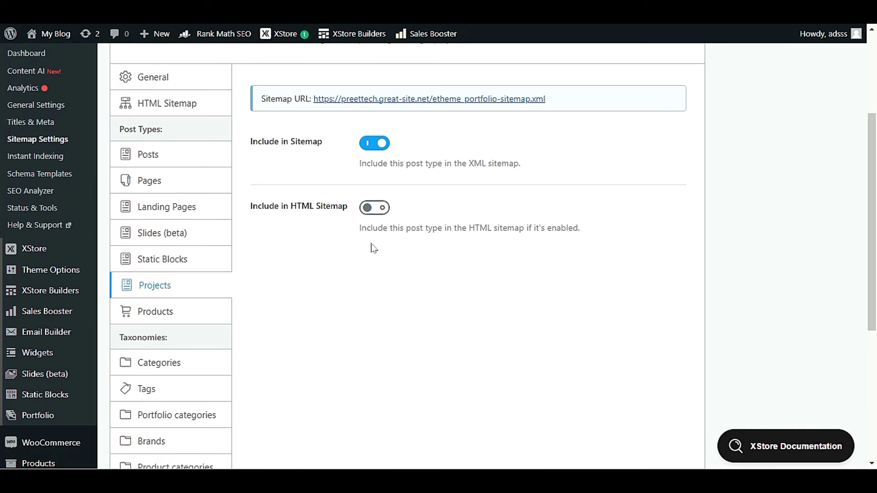
- Check the Products post type's inclusion in the HTML sitemap and leave it included
scroll(319, 253, down, 3)
click(193, 192)
scroll(324, 269, up, 3)
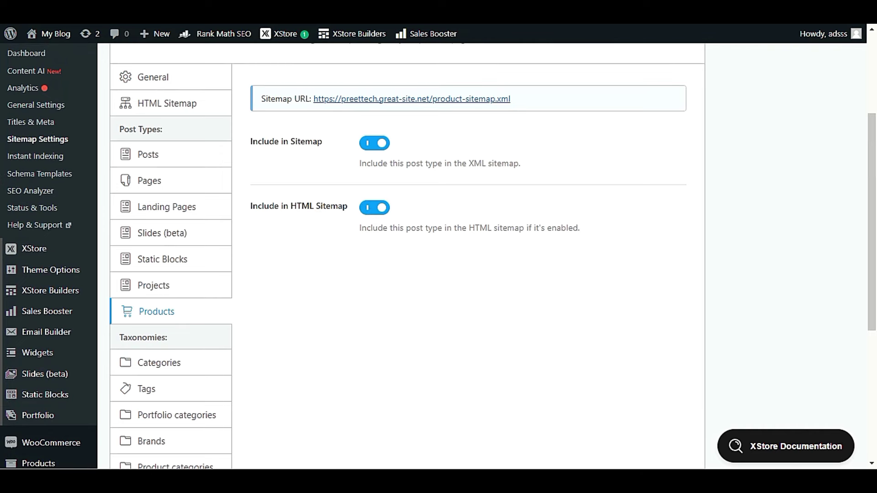
scroll(391, 239, down, 1)
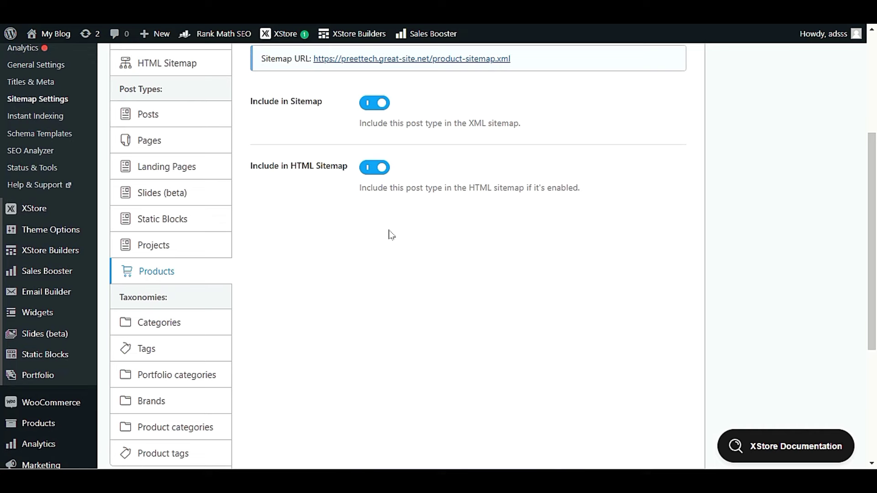
scroll(391, 235, down, 2)
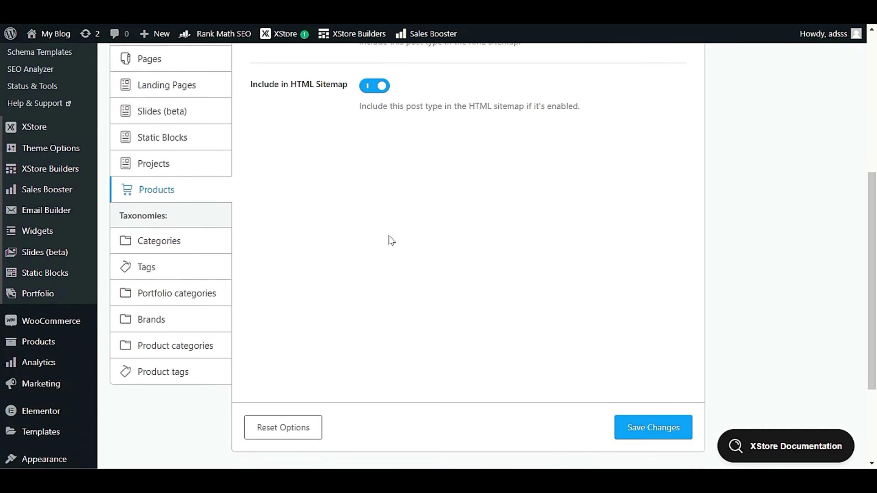
- Check the HTML sitemap inclusion option for the Categories, Tags, Portfolio categories and Brands taxonomies
click(193, 240)
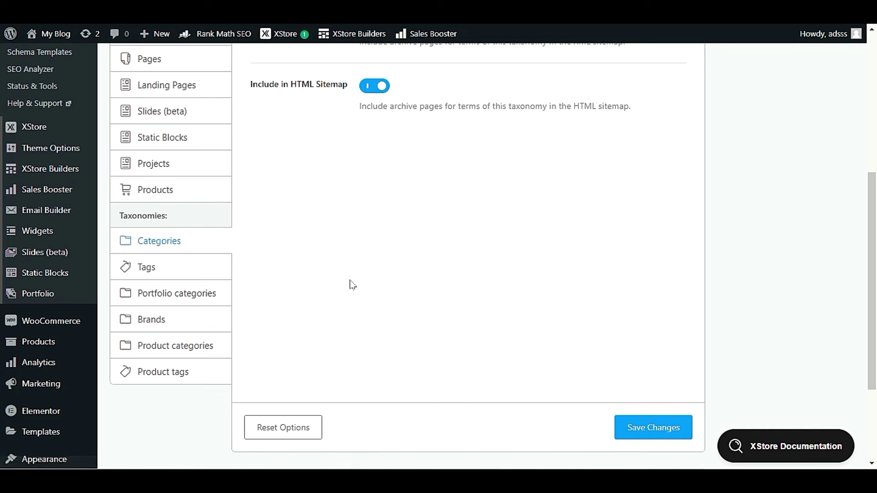
scroll(351, 284, up, 2)
scroll(351, 285, up, 1)
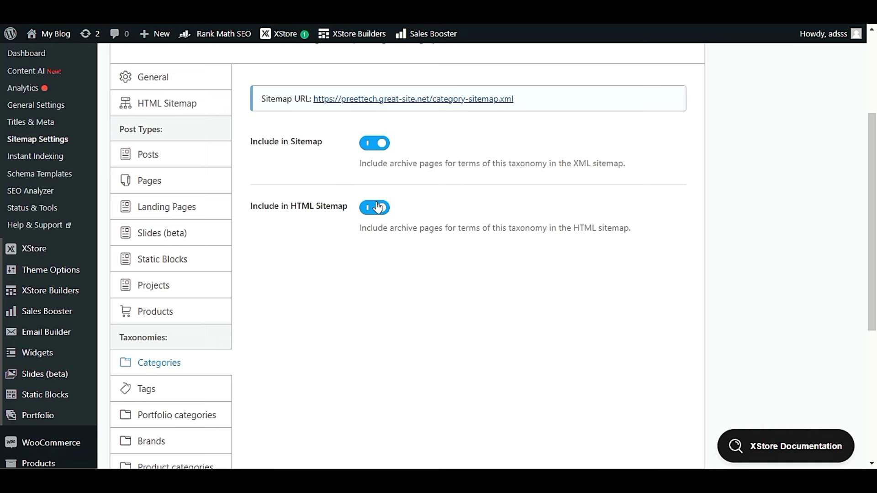
scroll(359, 252, down, 3)
click(193, 273)
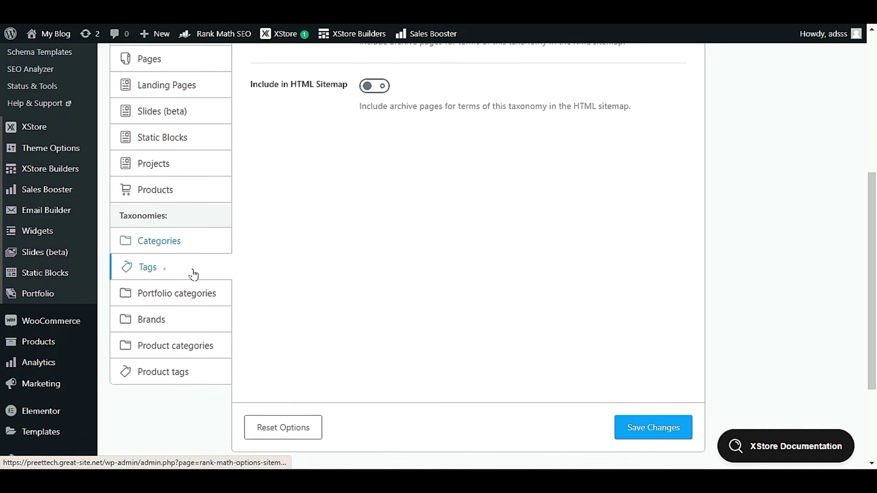
click(211, 296)
click(215, 321)
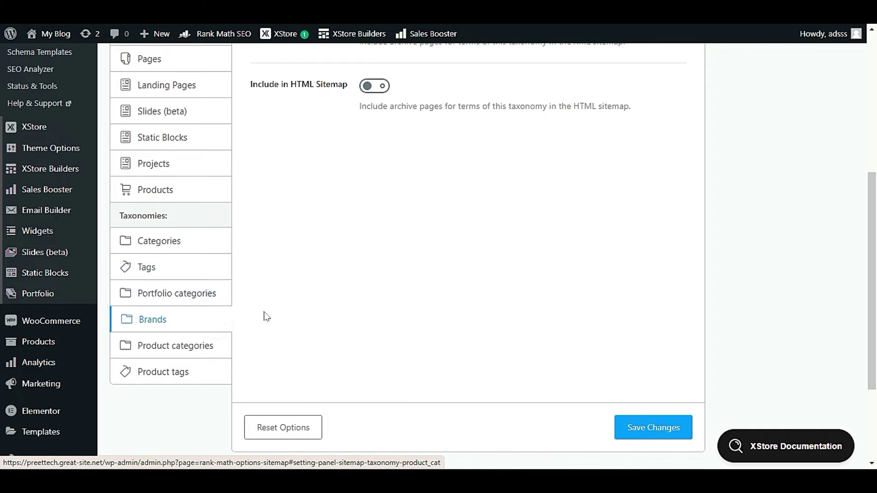
- Review the XML and HTML sitemap inclusion options for the Brands taxonomy and save the sitemap settings
scroll(266, 316, up, 4)
scroll(265, 316, down, 2)
scroll(264, 316, up, 5)
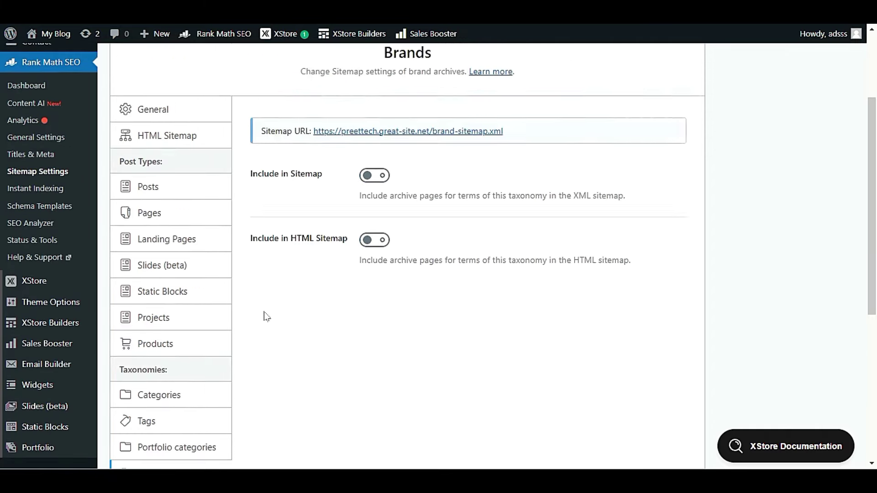
scroll(267, 274, down, 5)
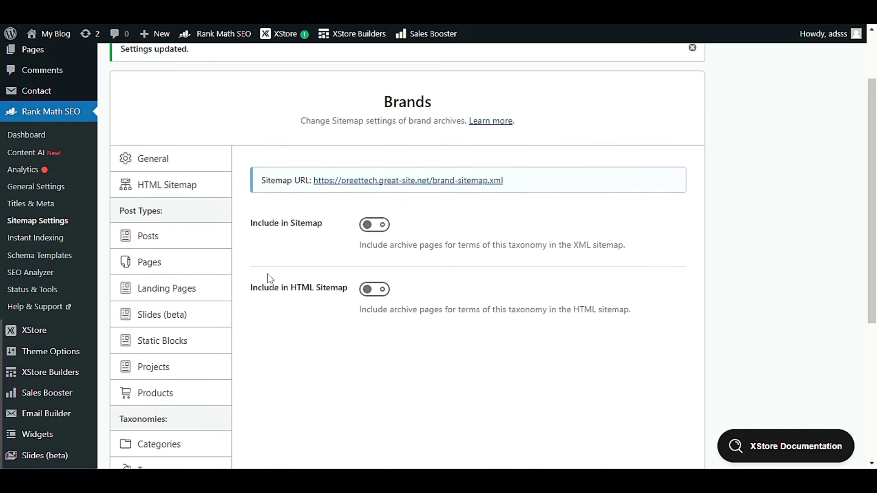
- Recheck the HTML sitemap inclusion of Posts, Pages and Landing Pages, and save the sitemap settings again
click(181, 230)
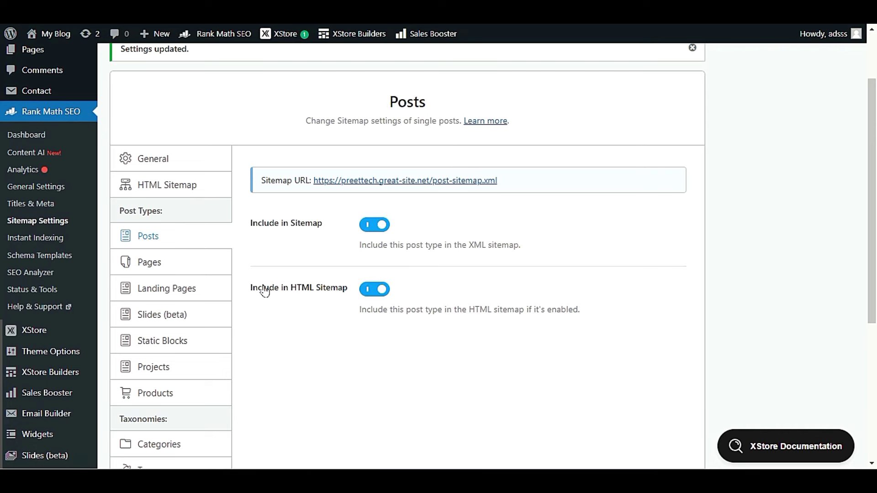
scroll(247, 265, down, 1)
click(218, 220)
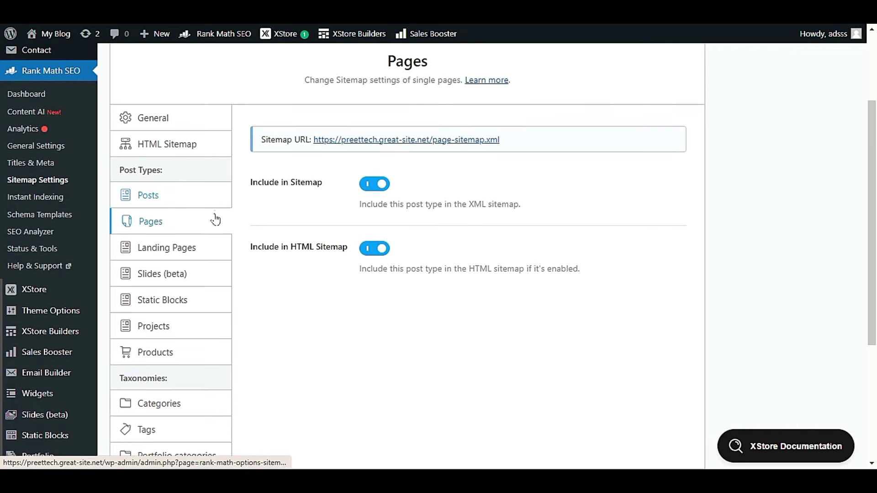
click(218, 248)
scroll(265, 298, down, 3)
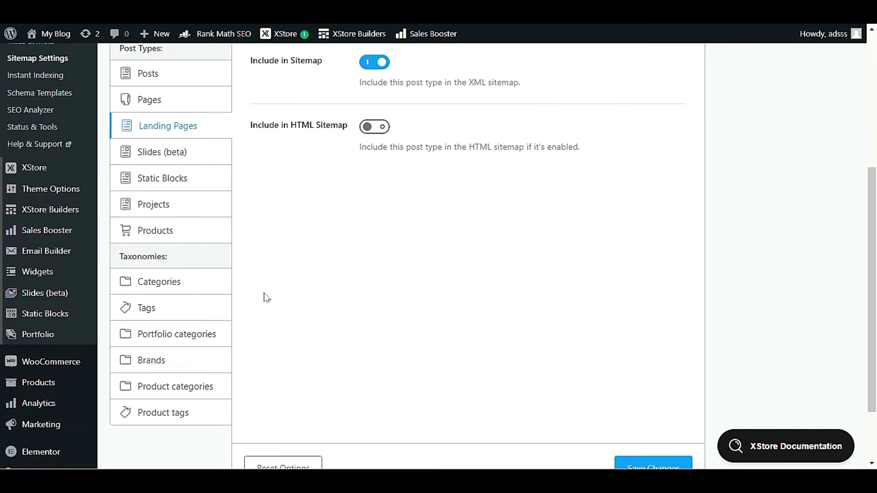
scroll(265, 297, down, 2)
click(653, 385)
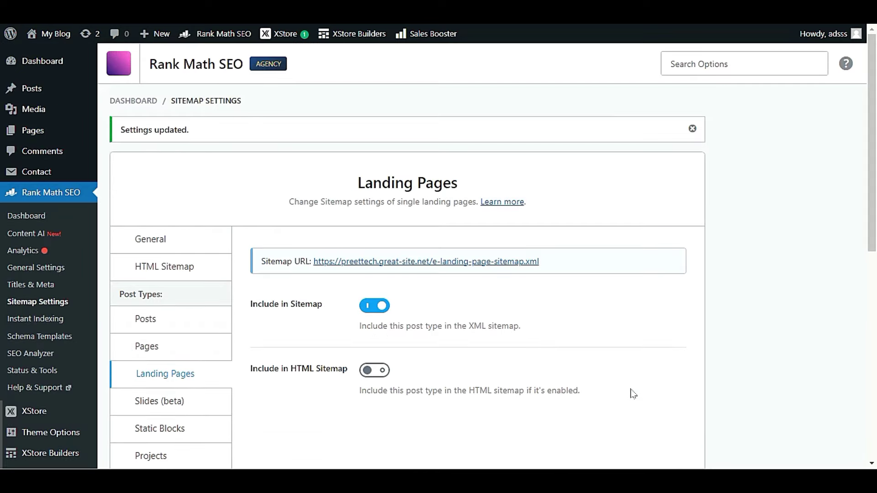
- Switch from the sitemap settings to the published HTML Sitemap page and reload it
scroll(633, 394, down, 5)
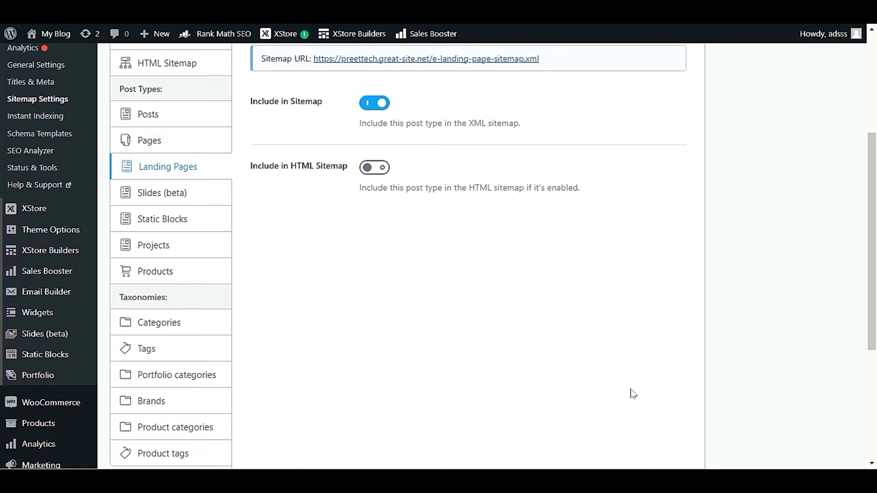
scroll(323, 314, down, 3)
scroll(323, 313, up, 4)
scroll(325, 315, up, 3)
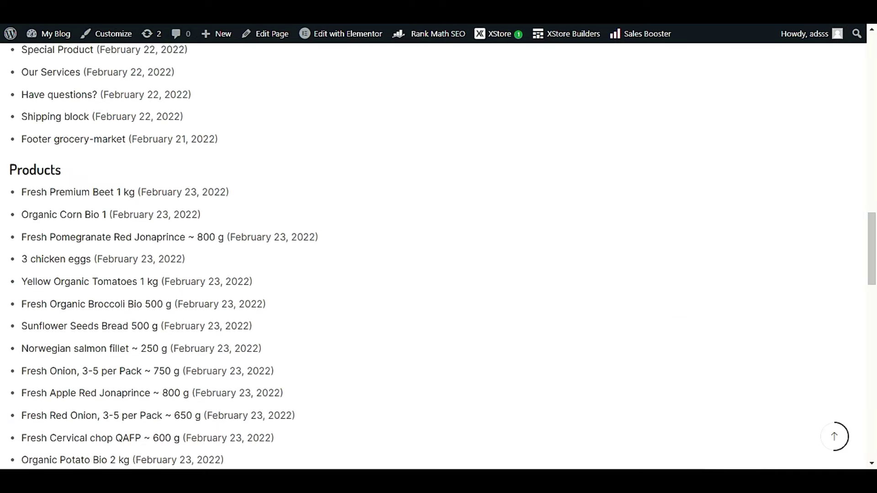
scroll(292, 247, up, 5)
right_click(274, 237)
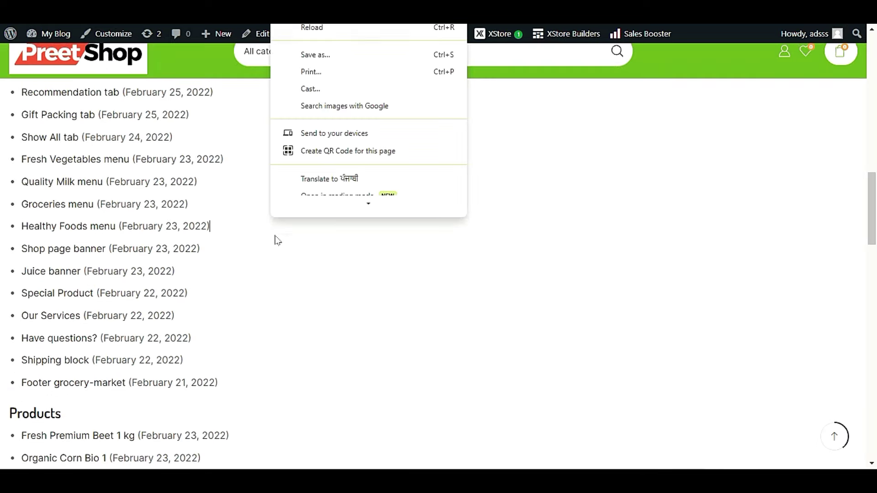
click(317, 28)
- Look through the Products and Categories sections of the HTML Sitemap page, and reload the page from its beginning
scroll(294, 274, down, 12)
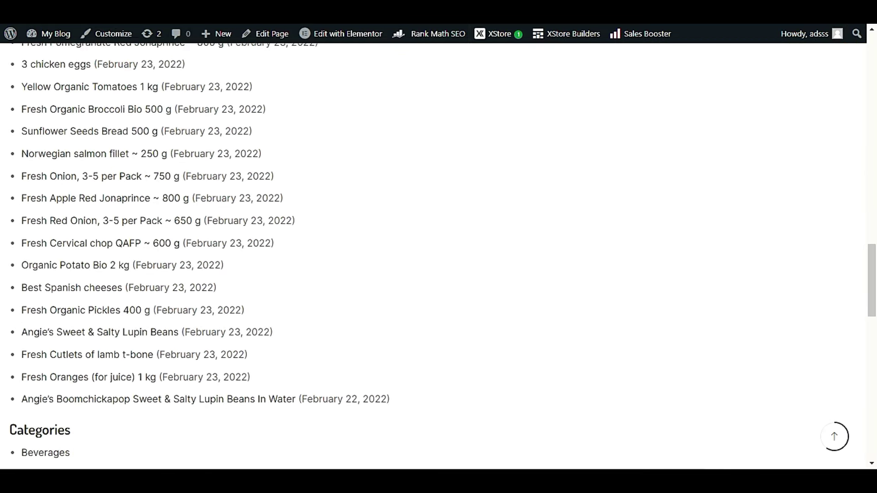
scroll(290, 283, down, 5)
scroll(290, 281, up, 10)
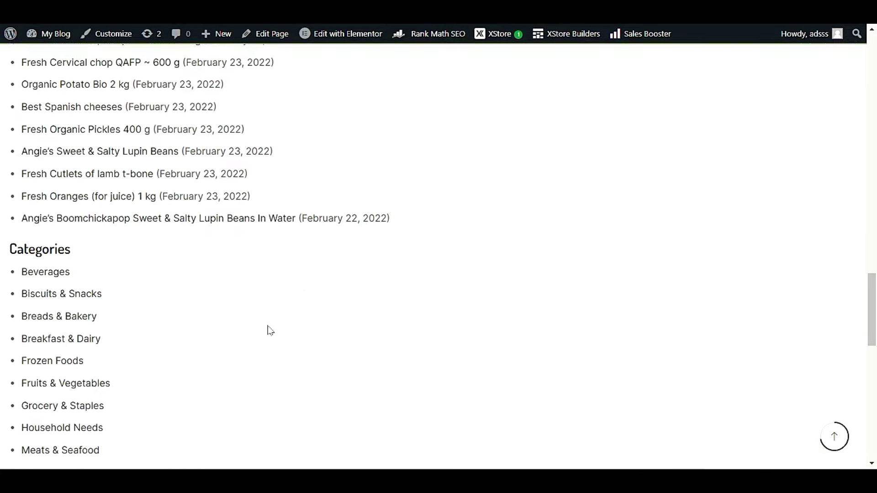
scroll(261, 333, up, 11)
scroll(253, 320, down, 3)
scroll(59, 223, up, 4)
scroll(114, 275, up, 15)
right_click(353, 180)
click(387, 223)
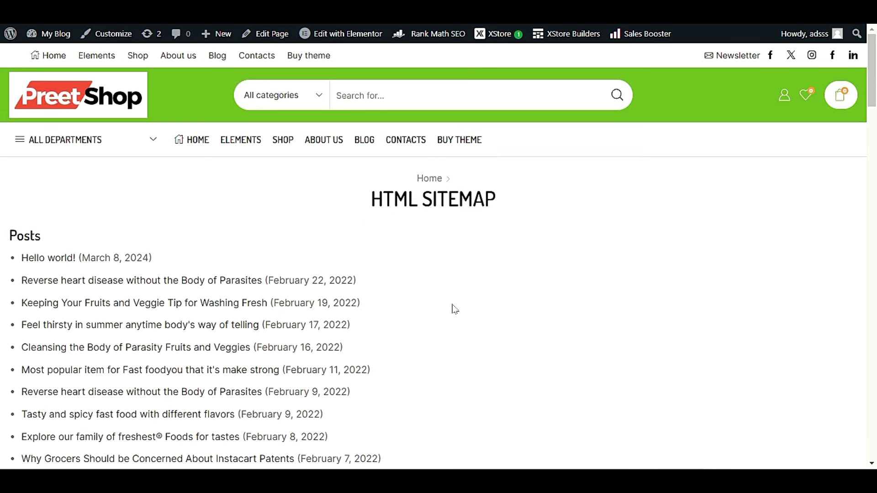
- Examine the reloaded HTML Sitemap page's Posts, Pages, Products and Categories sections to check that the excluded content is gone
scroll(451, 309, down, 3)
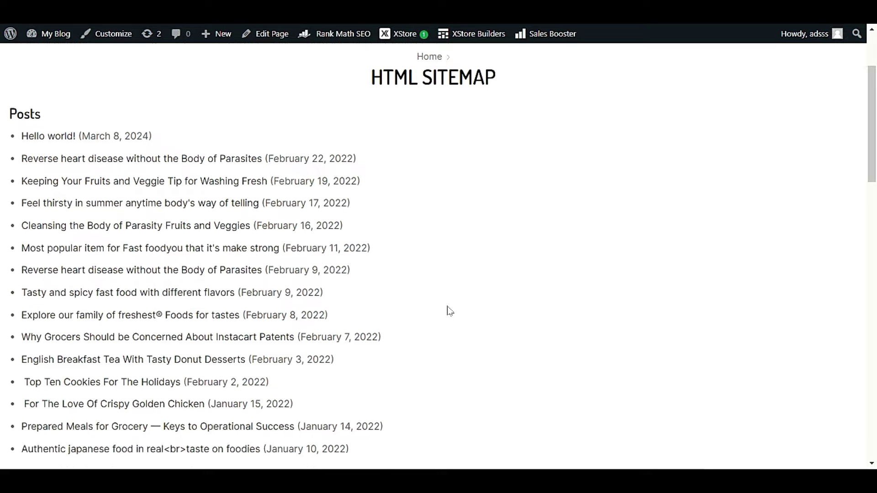
scroll(63, 196, down, 14)
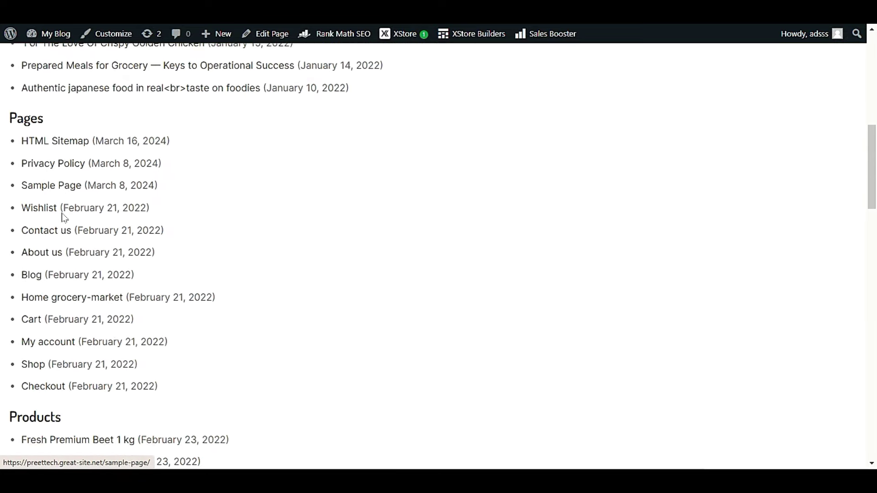
scroll(63, 246, down, 9)
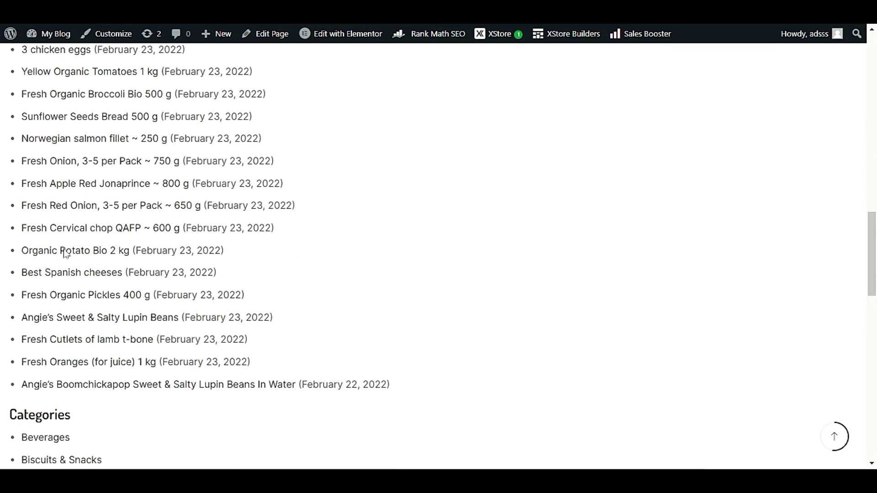
scroll(66, 254, up, 5)
scroll(66, 253, up, 20)
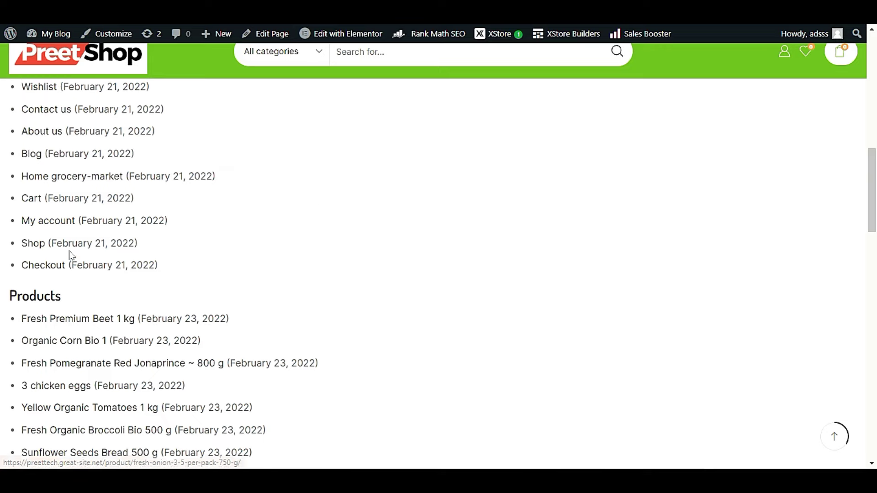
scroll(348, 280, down, 10)
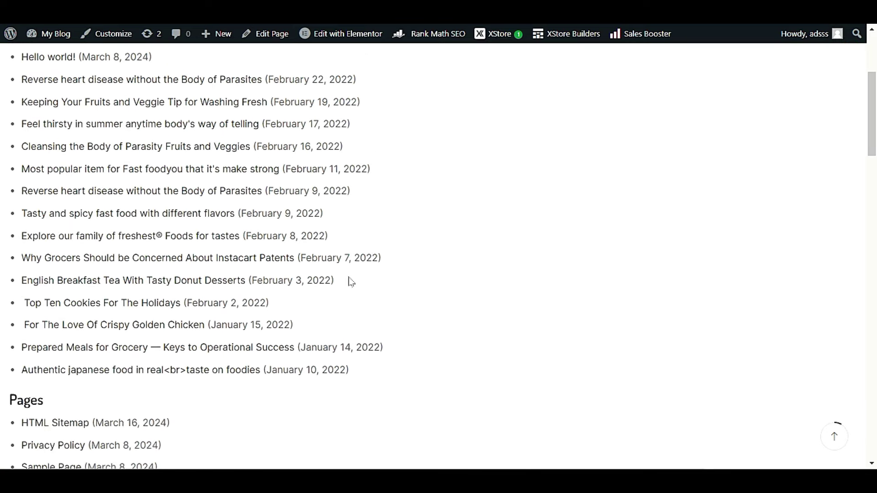
scroll(373, 302, up, 5)
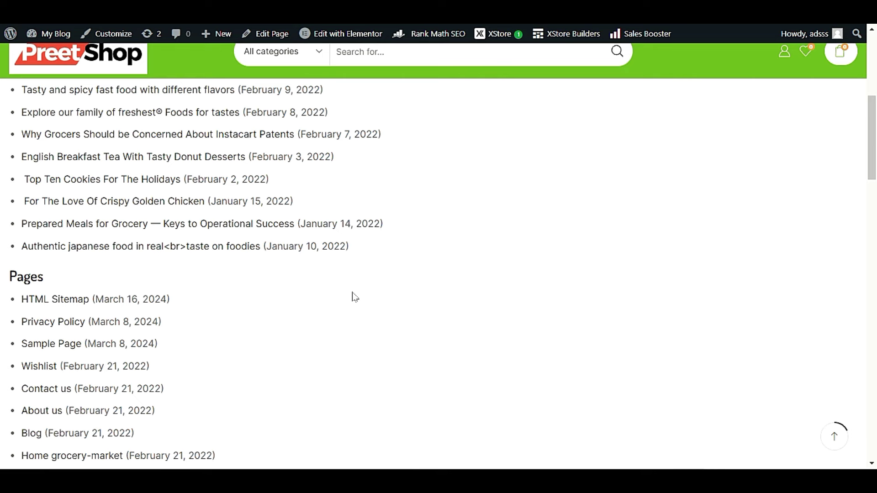
scroll(351, 298, up, 5)
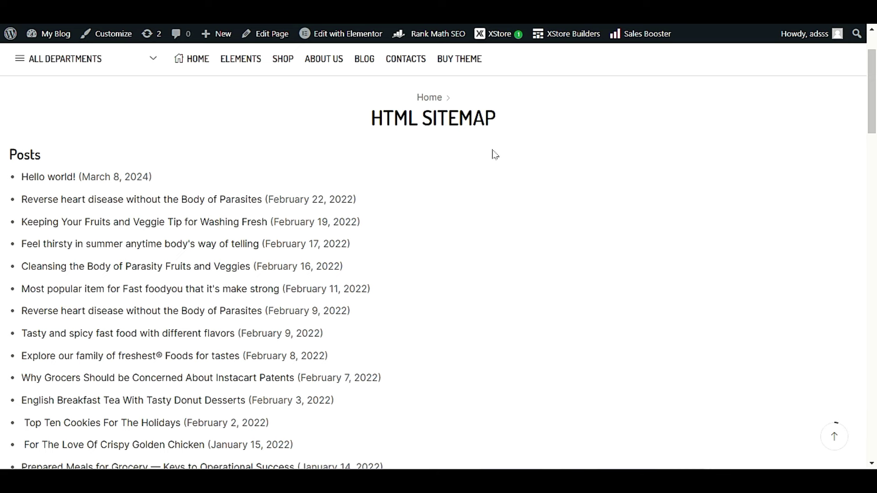
scroll(451, 135, down, 8)
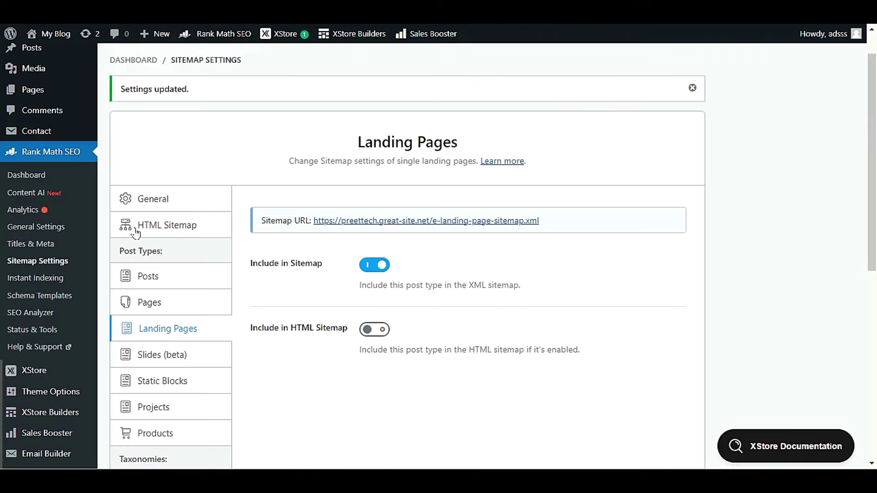
- Return to the WordPress dashboard and open the Menus editor of the site's appearance settings
scroll(135, 233, down, 8)
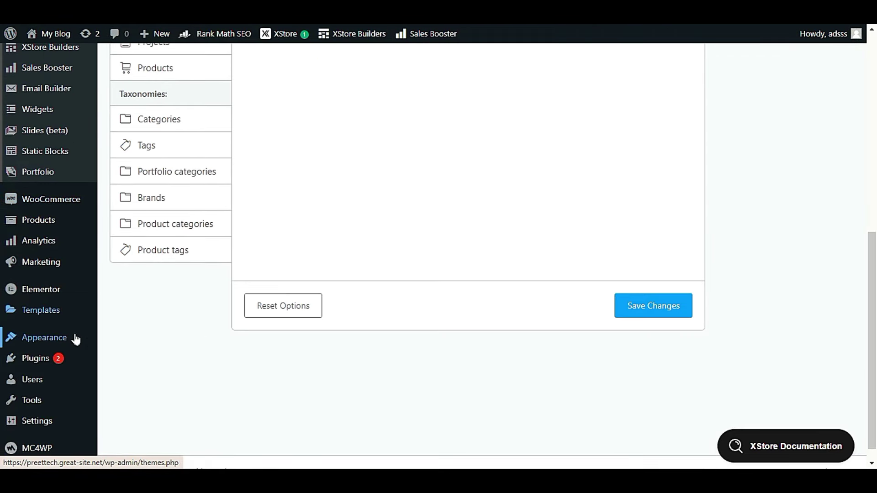
mouse_move(73, 338)
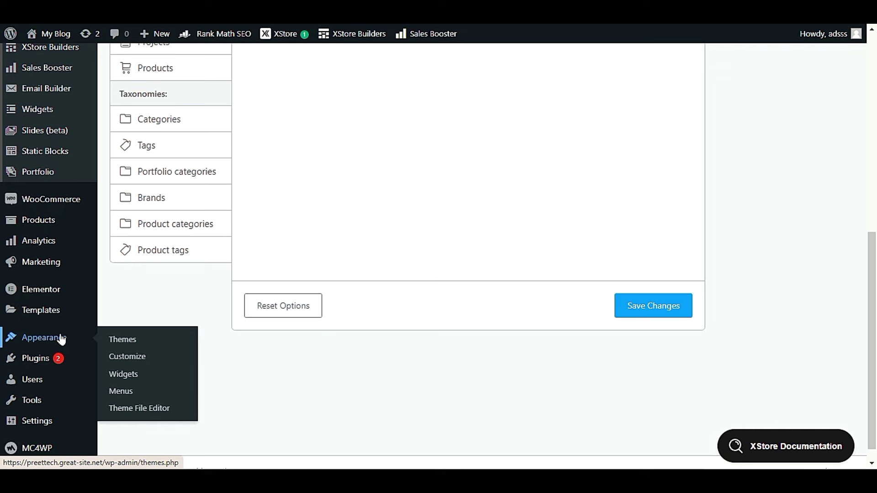
click(115, 391)
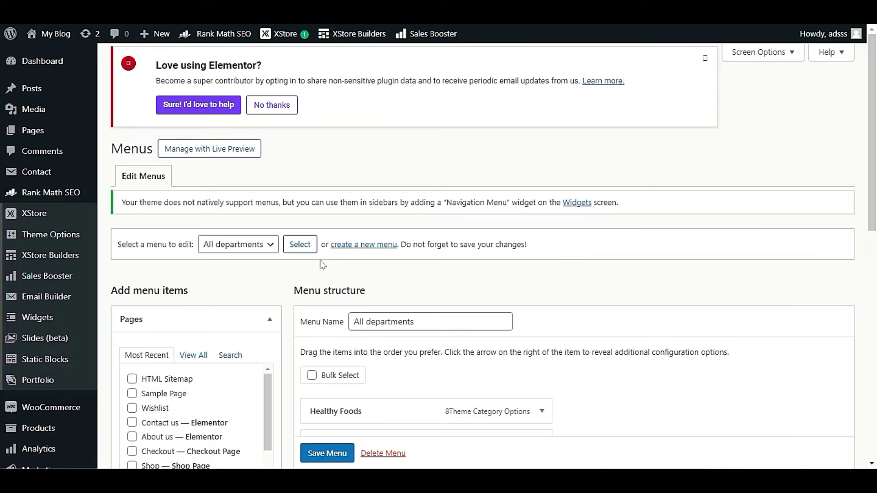
scroll(322, 264, down, 2)
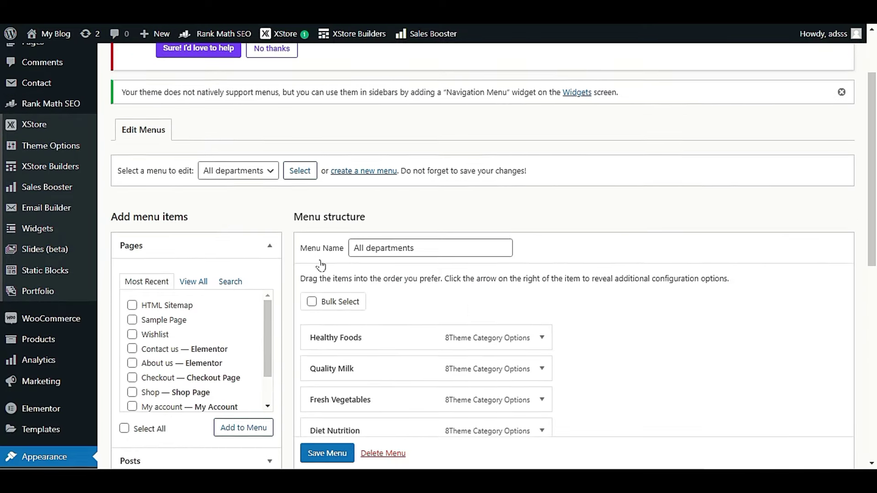
scroll(324, 190, up, 1)
- Choose Main menu as the menu to edit
click(228, 218)
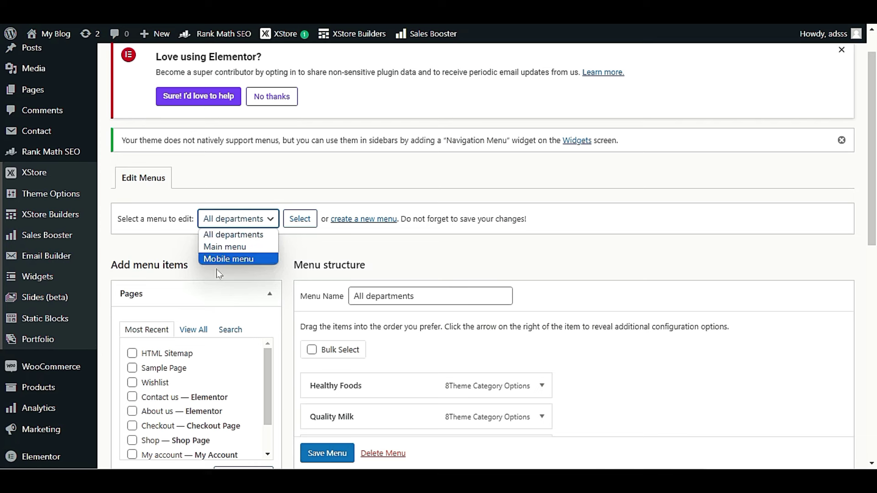
click(339, 243)
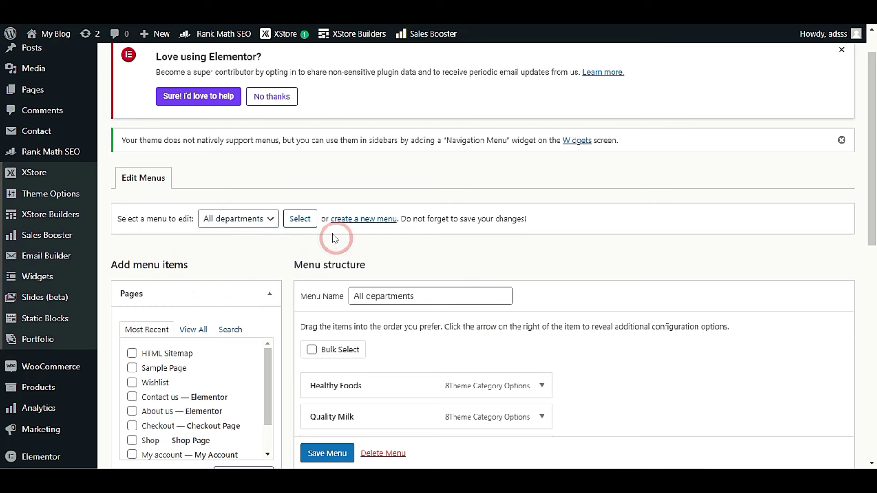
click(247, 219)
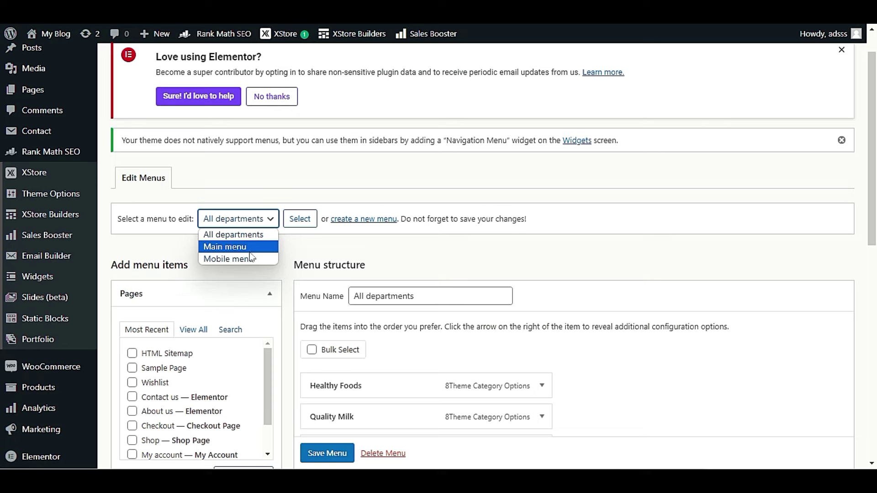
click(255, 246)
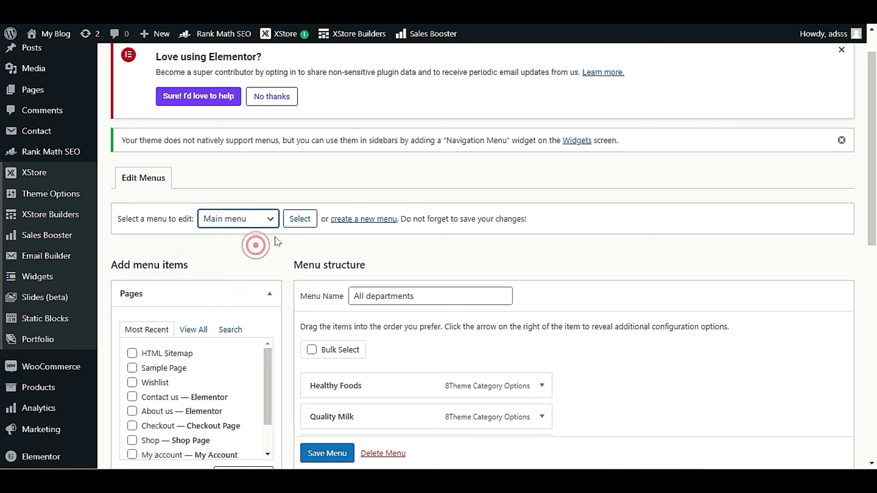
- Look through all available pages, return to the most recent ones, and add the HTML Sitemap page to the menu
scroll(294, 241, down, 3)
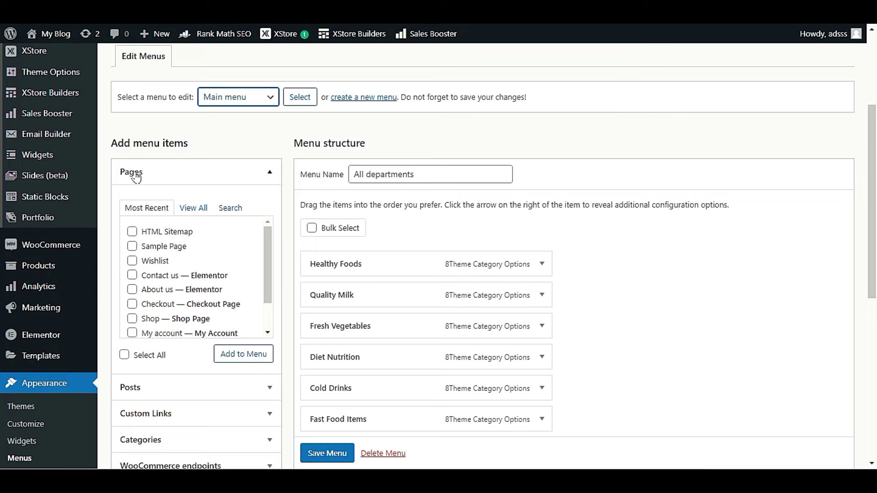
click(186, 209)
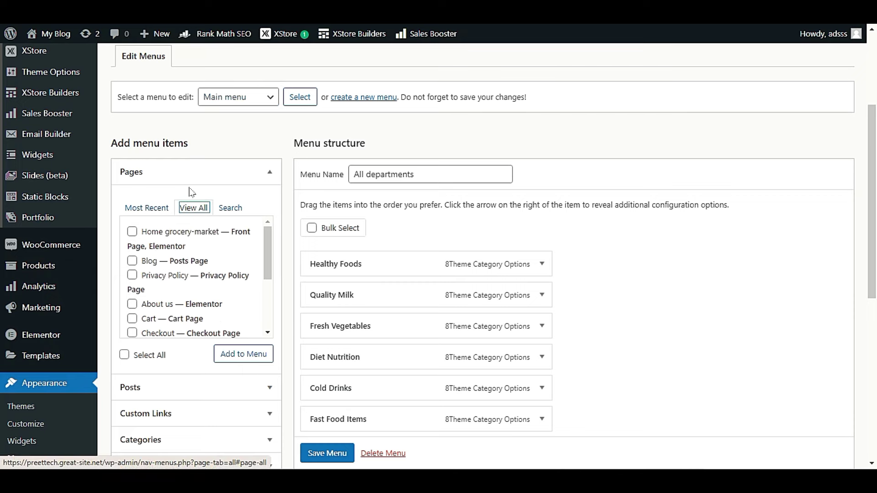
scroll(186, 190, down, 2)
scroll(186, 191, down, 6)
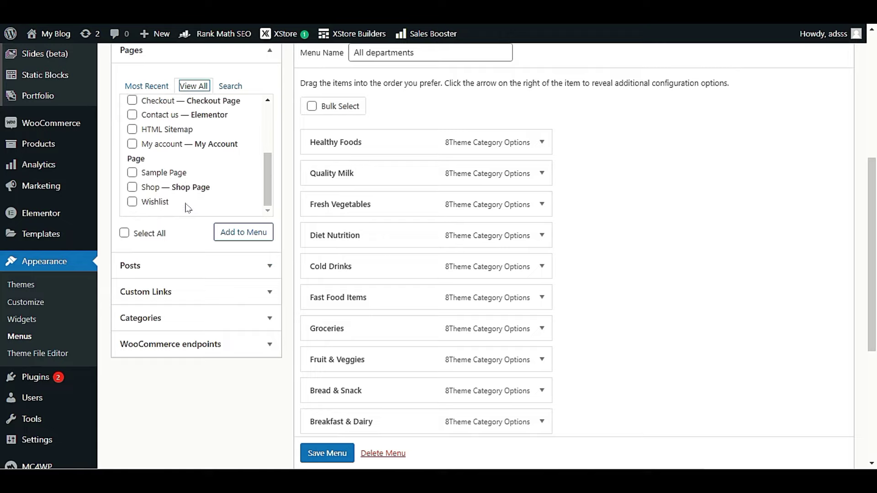
scroll(186, 211, up, 4)
click(147, 167)
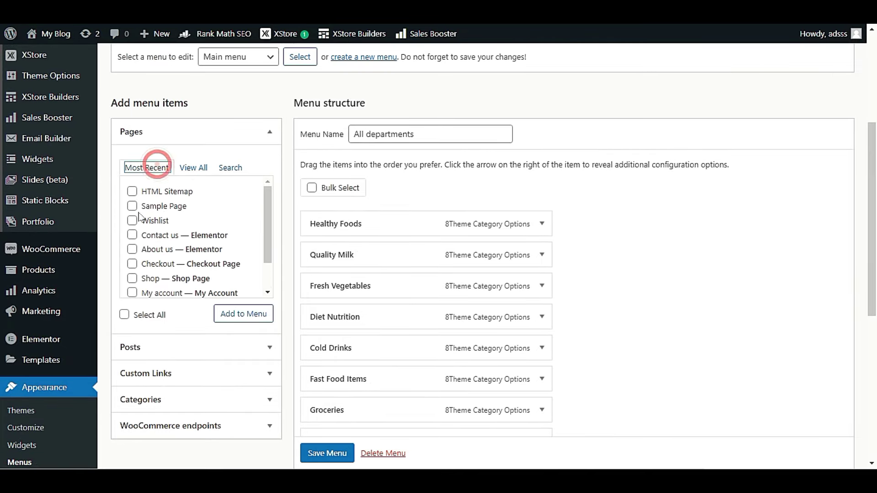
click(131, 191)
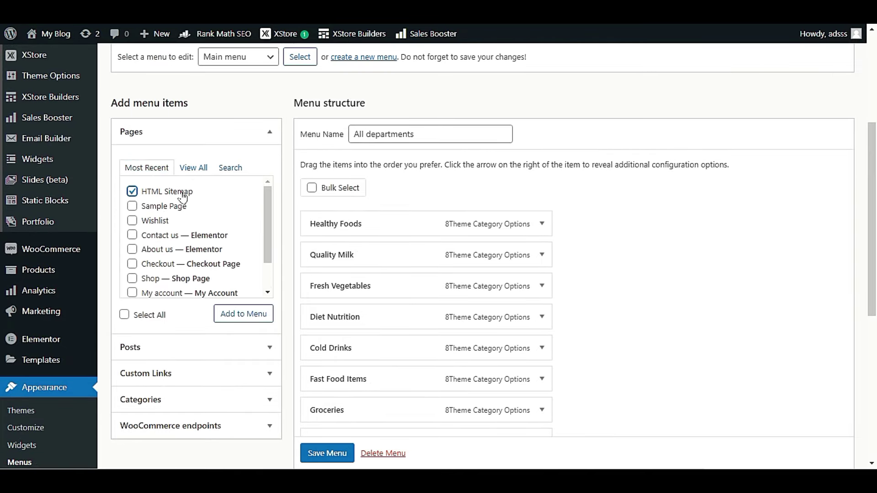
click(240, 314)
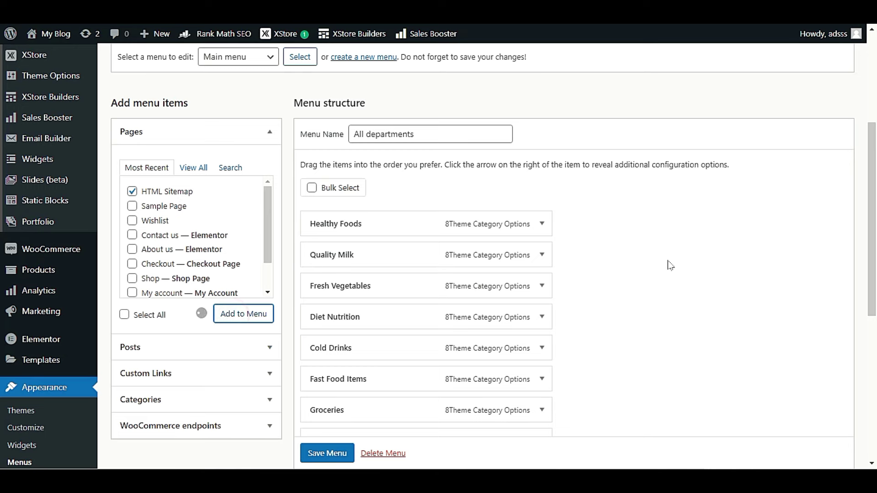
- Look through the menu structure and its settings to check for the added HTML Sitemap item
scroll(658, 269, down, 5)
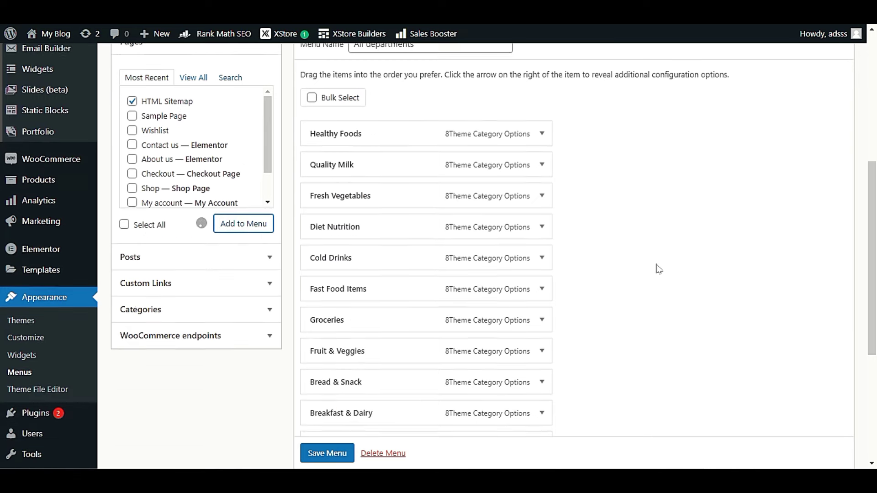
scroll(657, 270, down, 2)
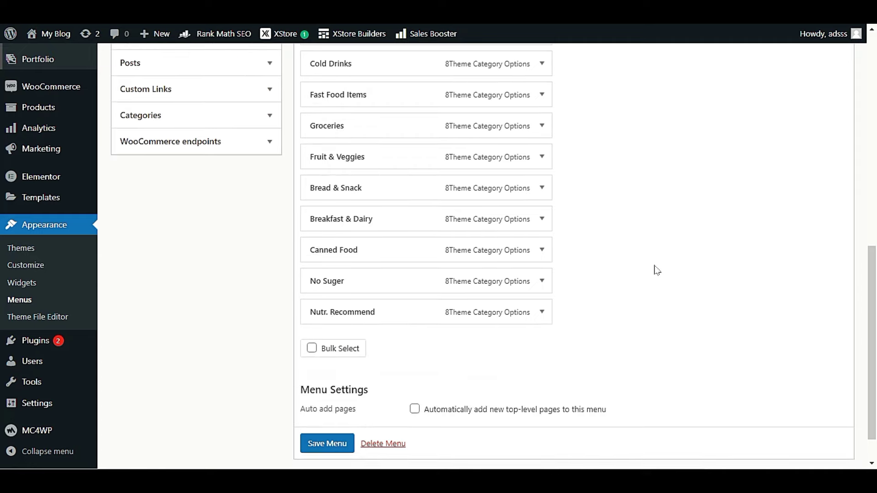
scroll(656, 271, up, 10)
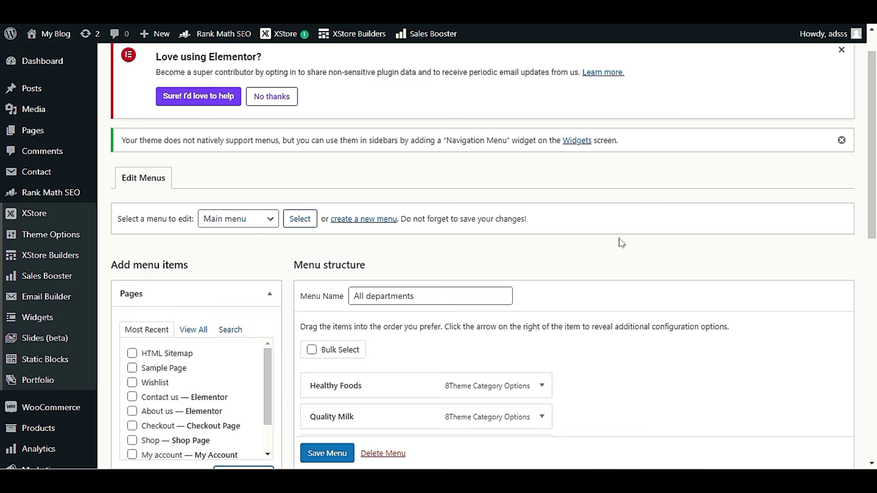
scroll(299, 289, down, 2)
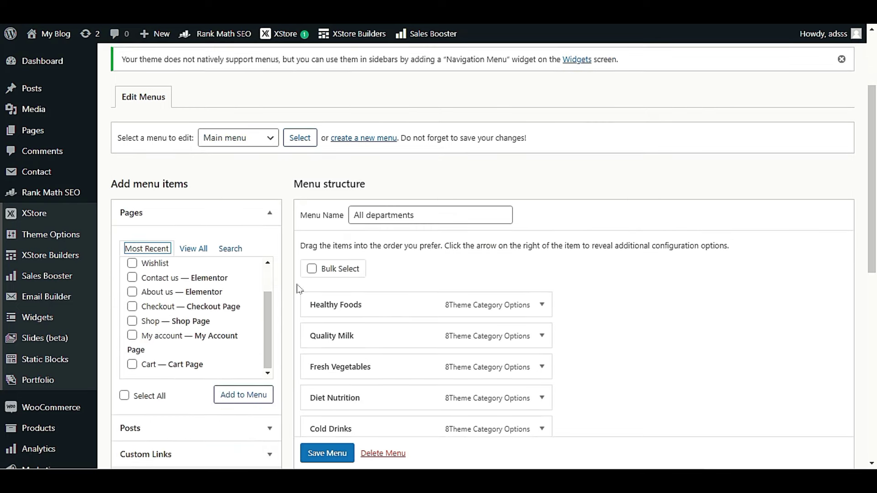